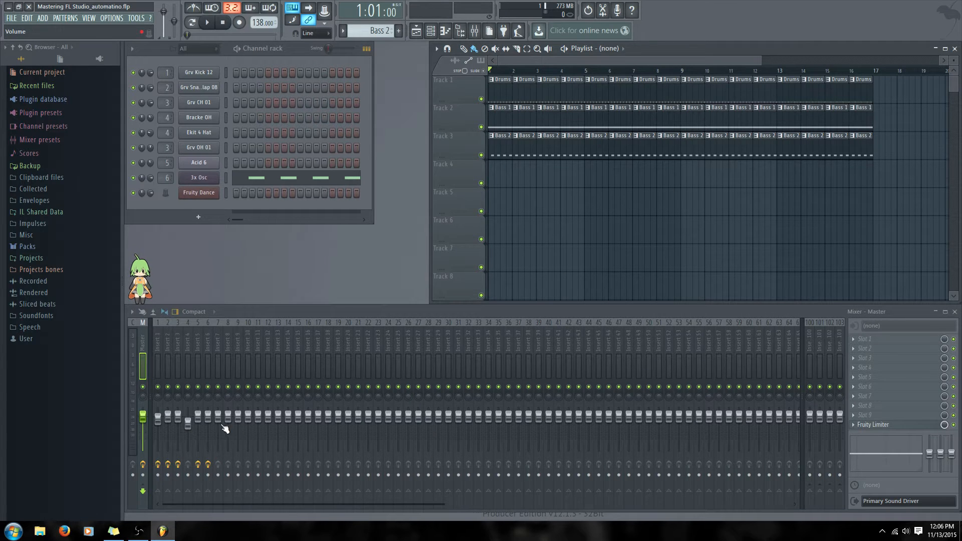
Lower the volume fader of mixer track Insert 16 and reset it to its default level.
left_click_drag(309, 417, 308, 434)
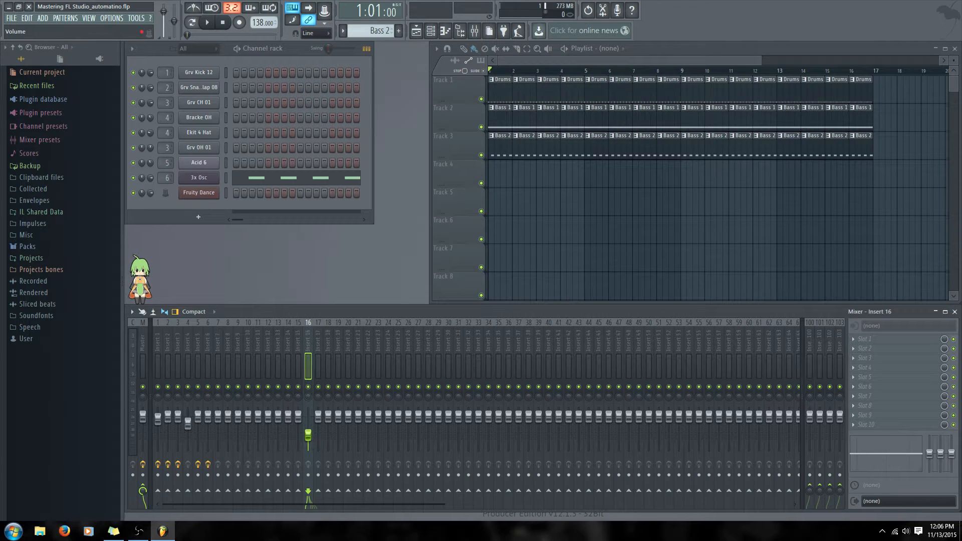
left_click_drag(308, 432, 306, 433)
right_click(307, 433)
left_click(322, 373)
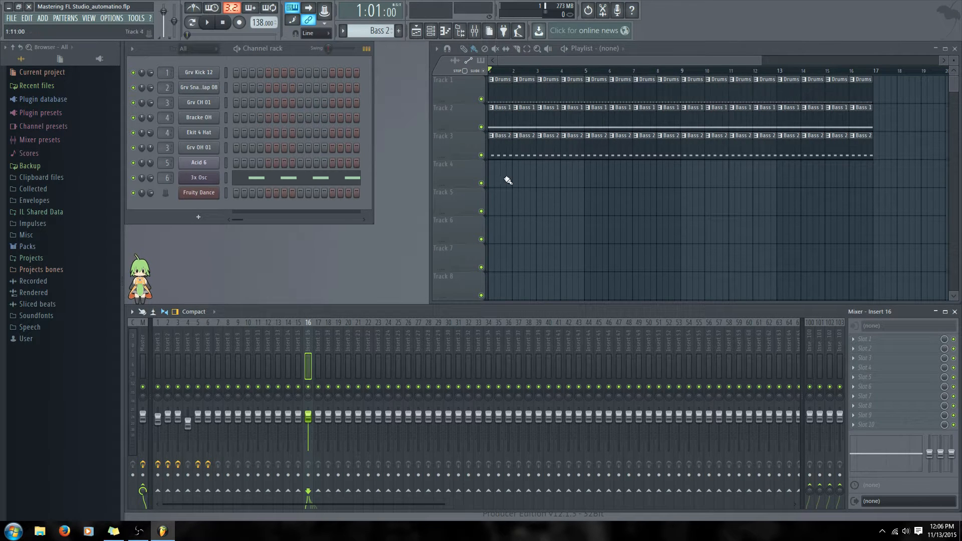
Play the song, listen to playlist Track 2 with Bass 1 soloed, and restore playback of all tracks.
key("space")
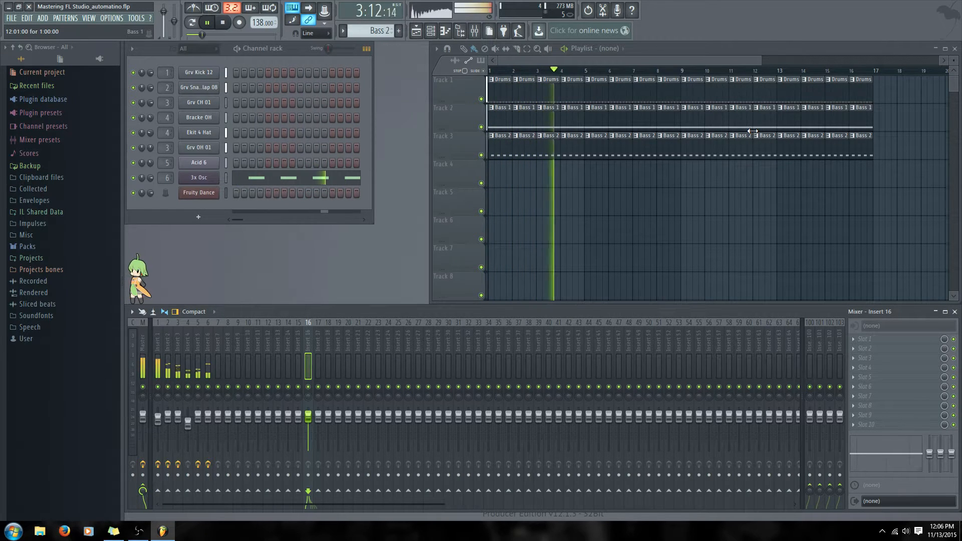
key("space")
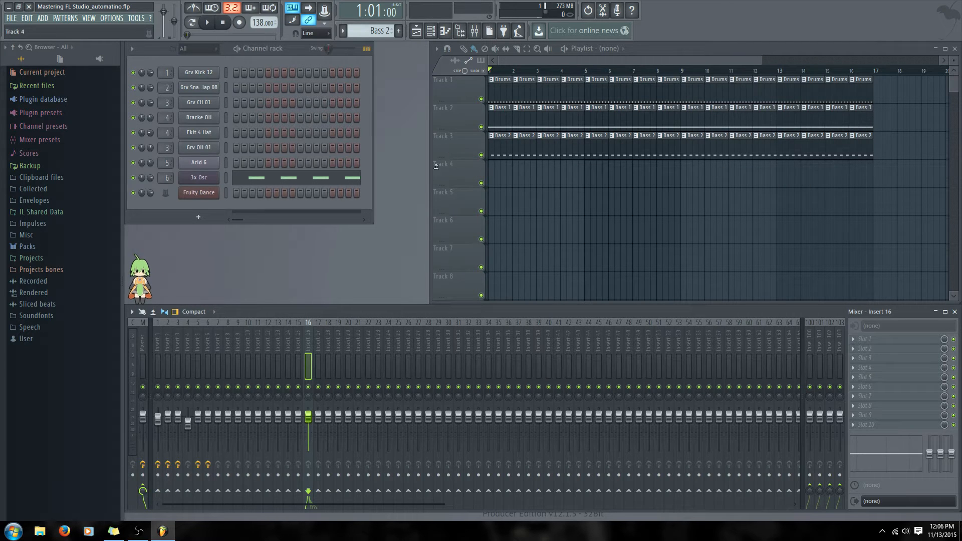
right_click(482, 128)
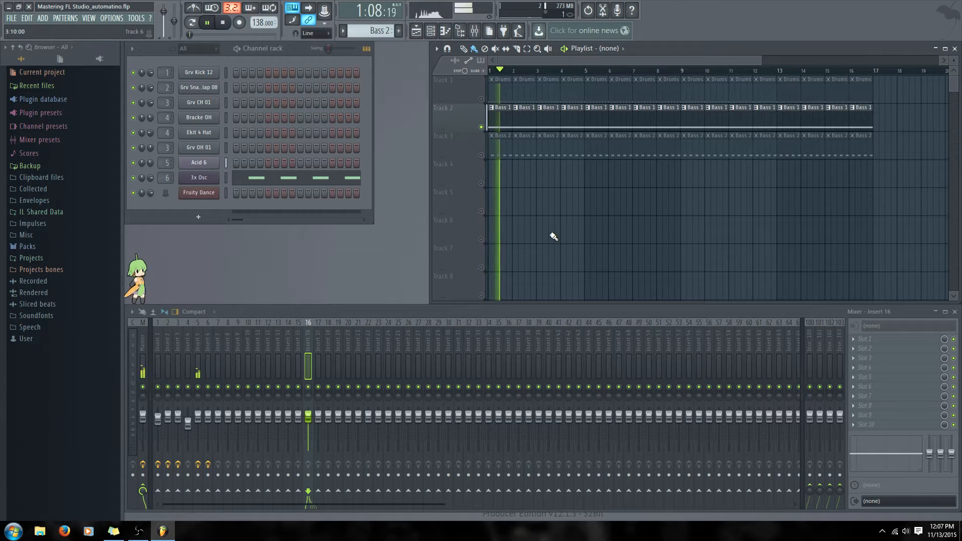
right_click(481, 128)
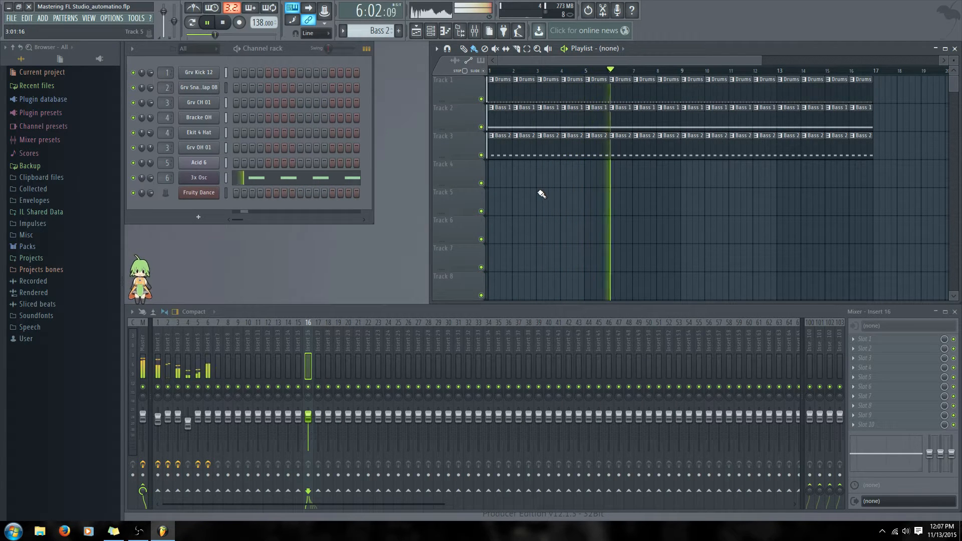
key("space")
Create a volume automation clip for Insert 5, the mixer track of Bass 1, and play the song.
left_click(674, 117)
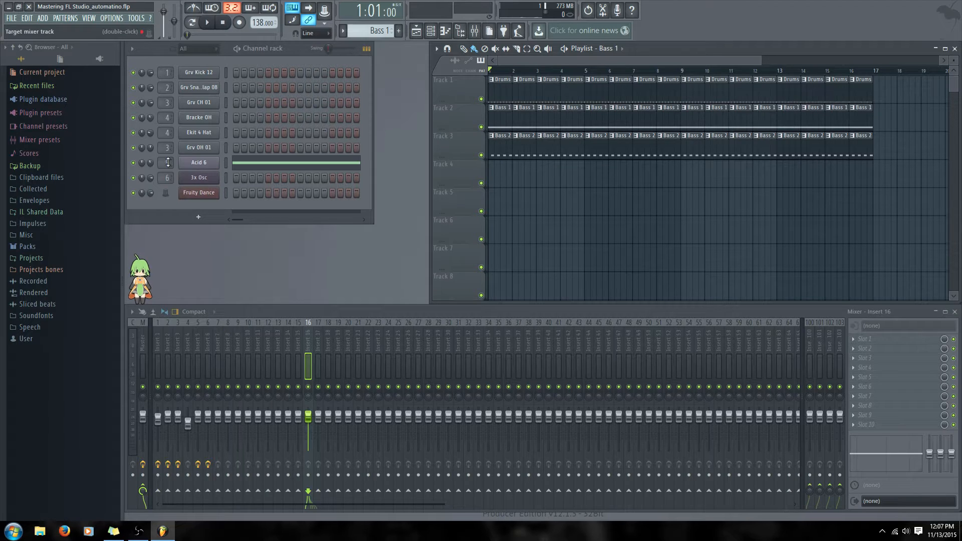
left_click(196, 335)
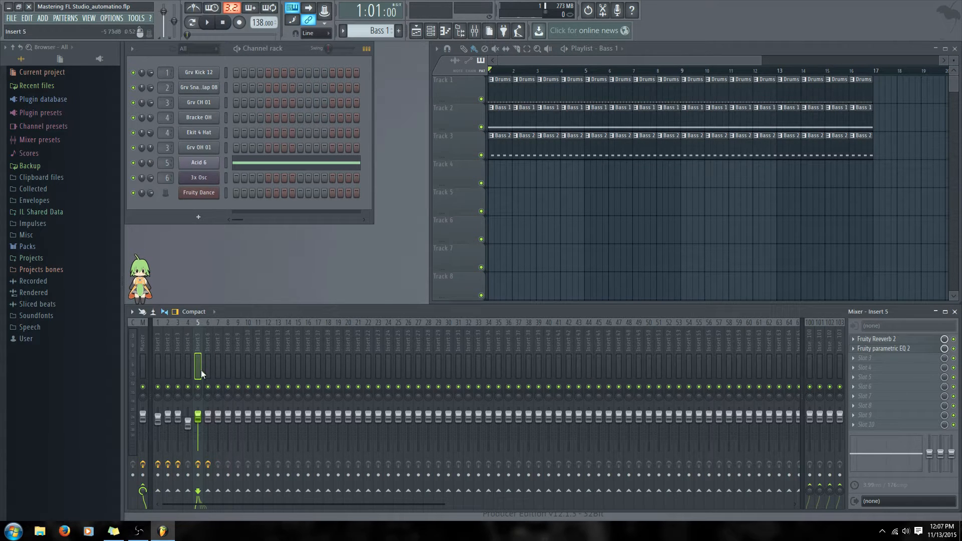
right_click(200, 417)
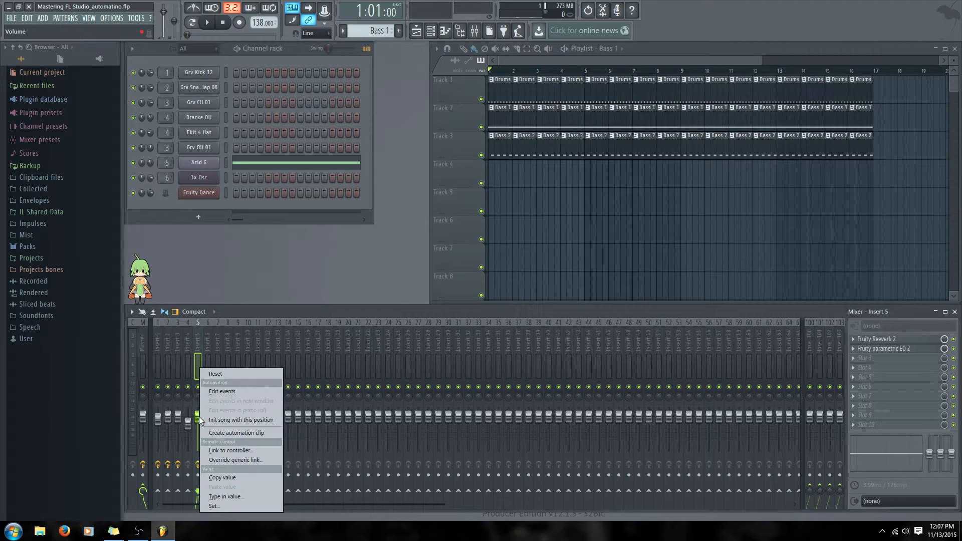
left_click(233, 433)
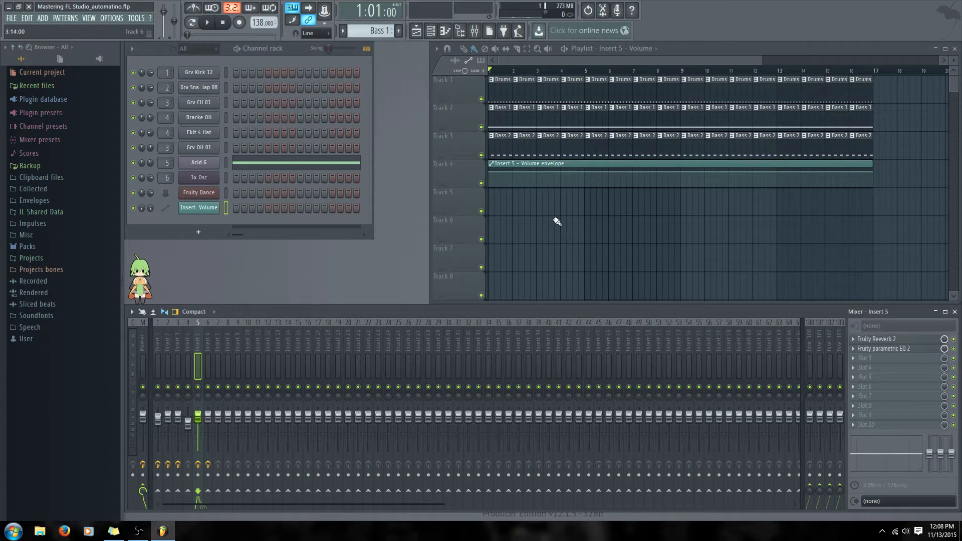
key("space")
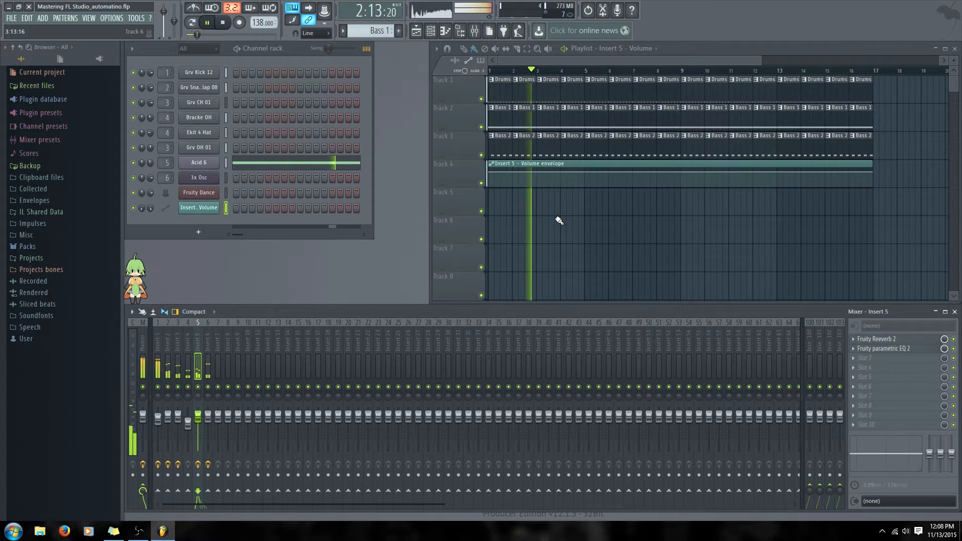
key("space")
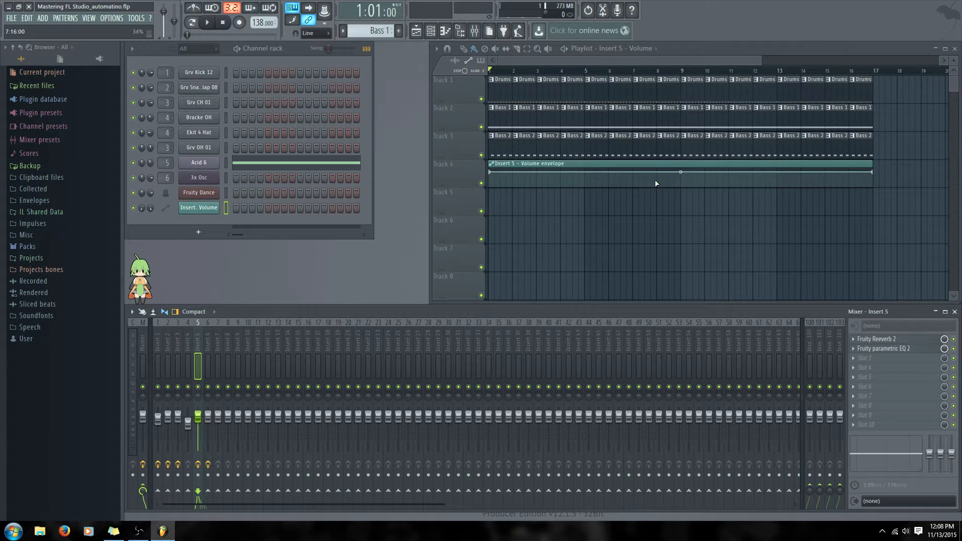
Add two lower points to the Insert 5 volume envelope, one at bar 9 and one at bar 5.
right_click(681, 180)
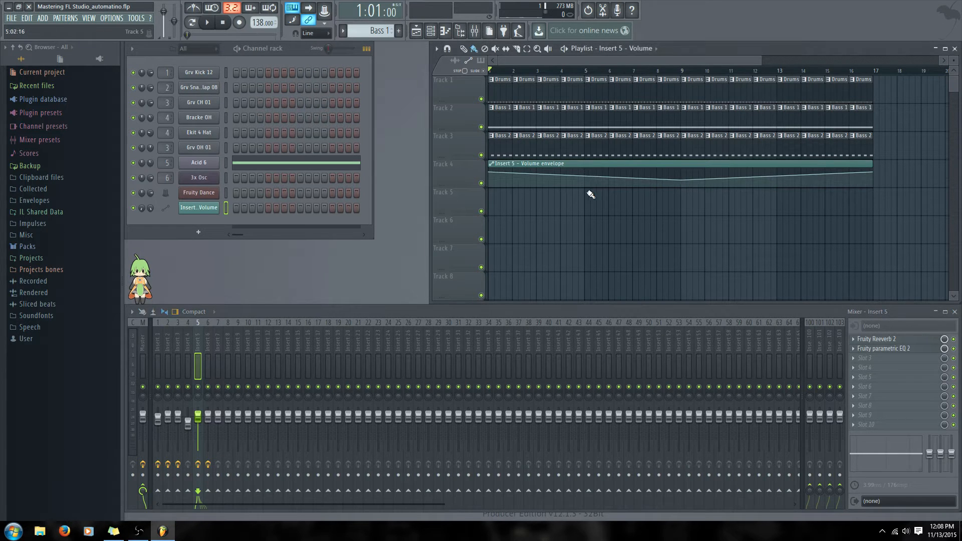
right_click(584, 184)
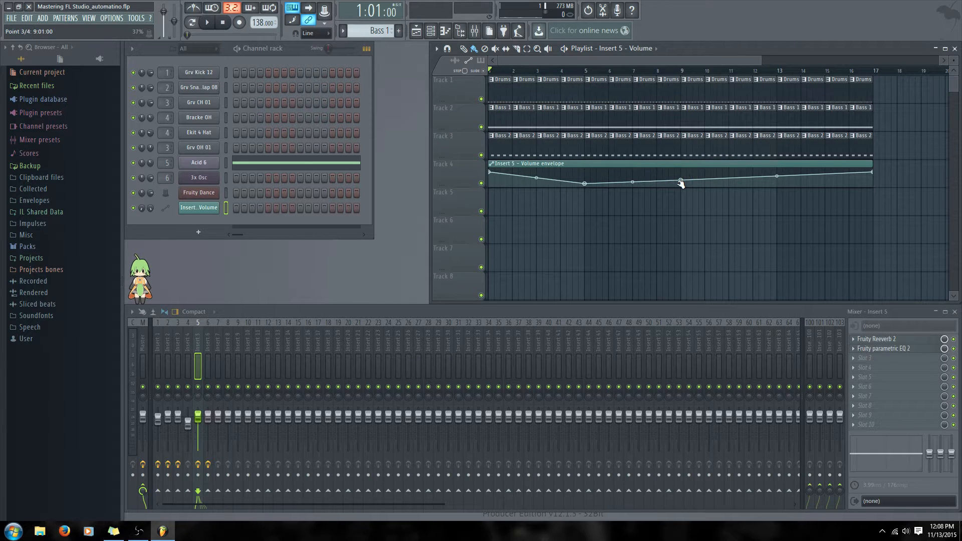
mouse_move(680, 180)
left_mouse_down()
mouse_move(681, 168)
mouse_move(683, 179)
left_mouse_up()
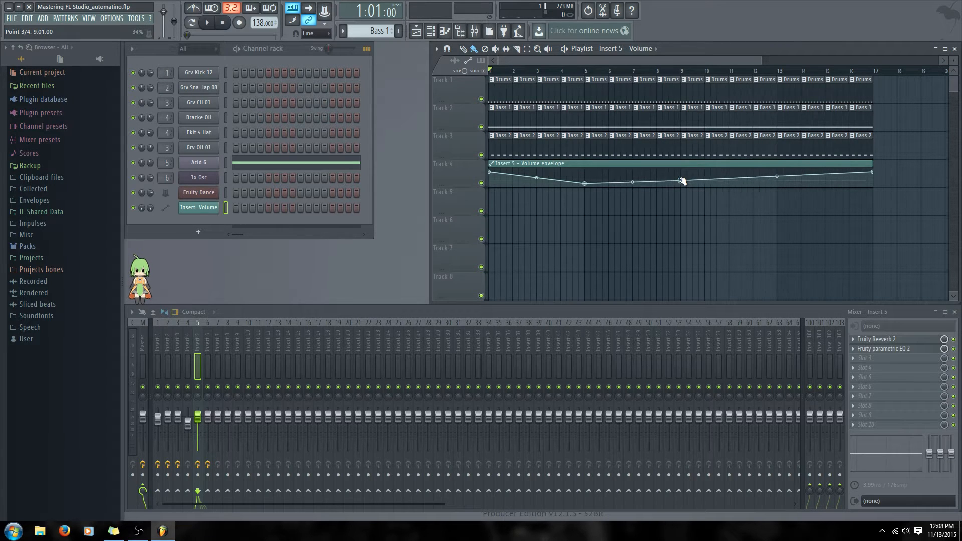
Copy the 80% value of the envelope's end point and paste it onto the points at bars 9 and 5.
right_click(874, 173)
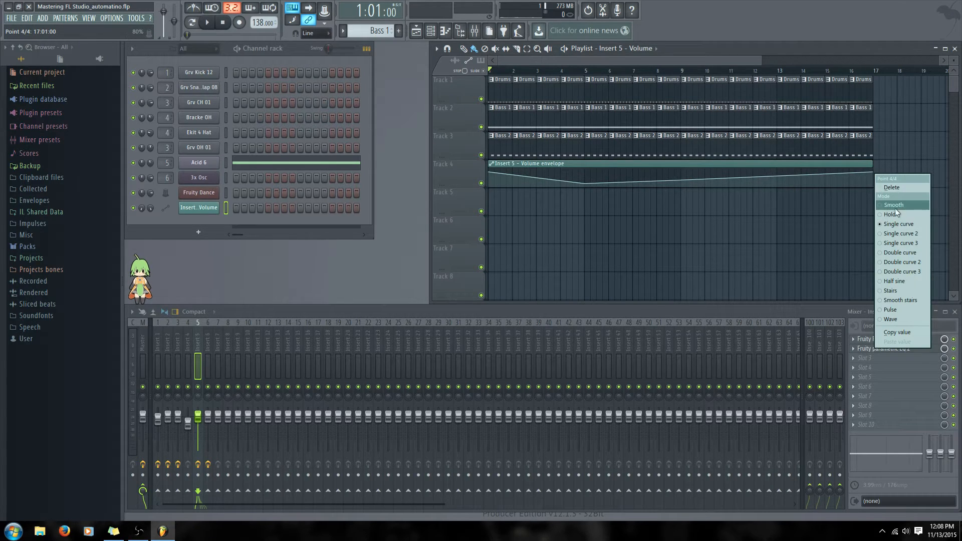
left_click(891, 330)
right_click(681, 180)
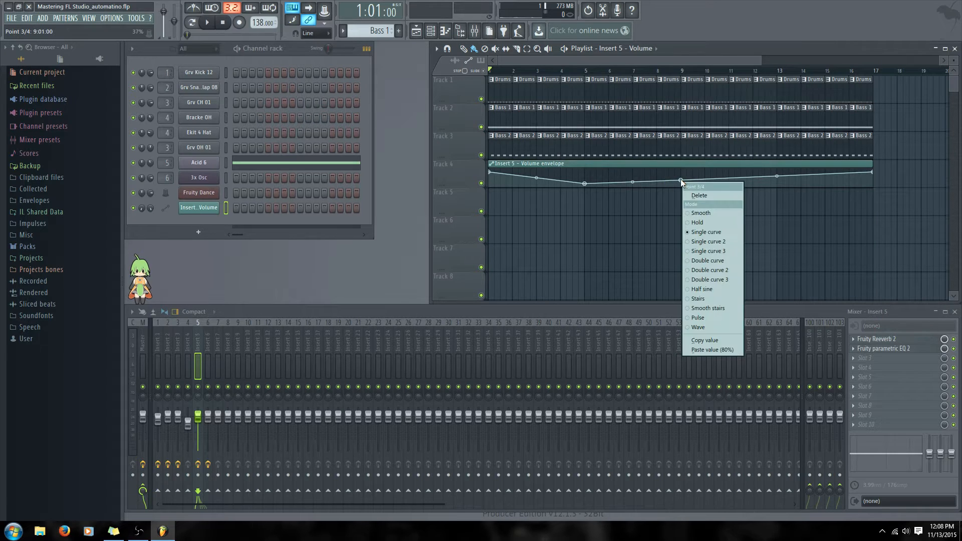
left_click(712, 349)
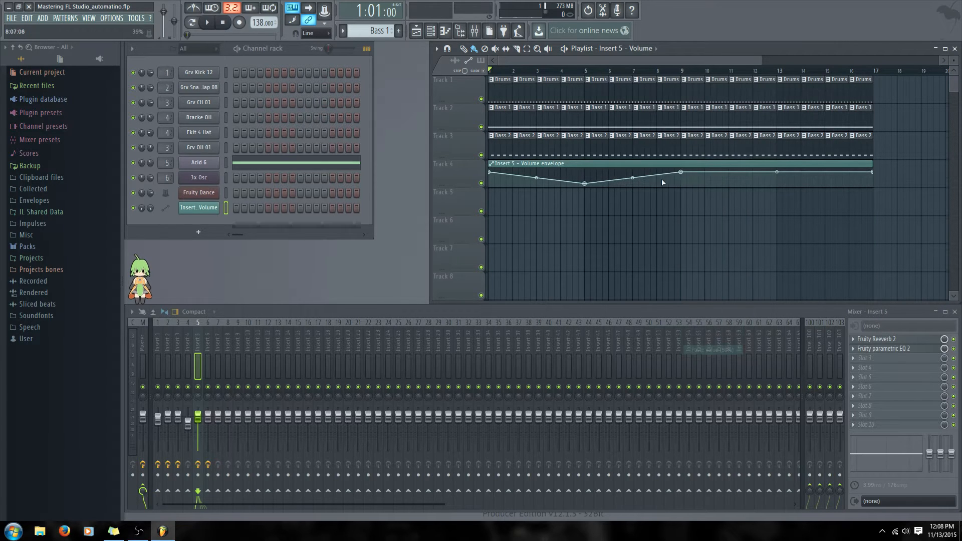
right_click(586, 184)
left_click(617, 353)
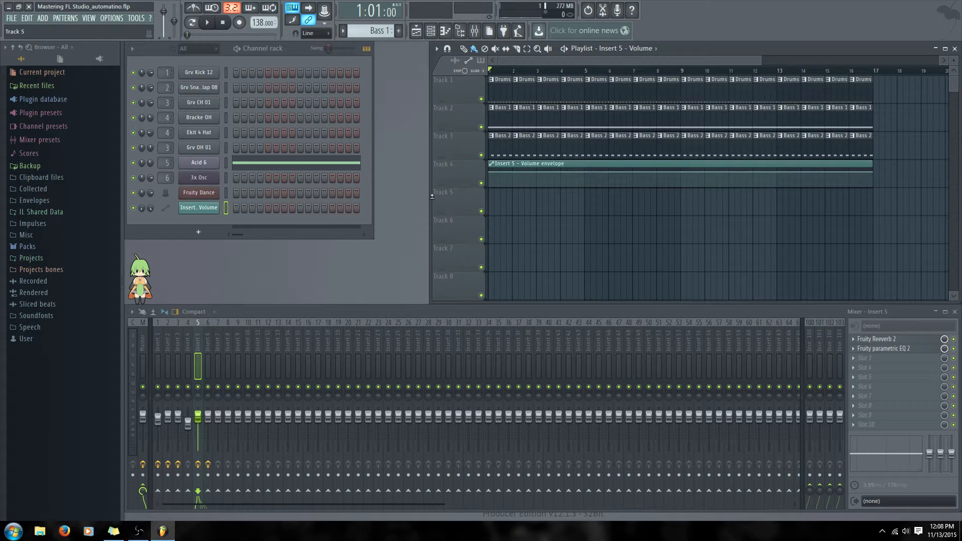
Lower the Insert 5 envelope's start point and bar 5 point to the minimum, making a volume rise from bar 5 to bar 9.
mouse_move(491, 173)
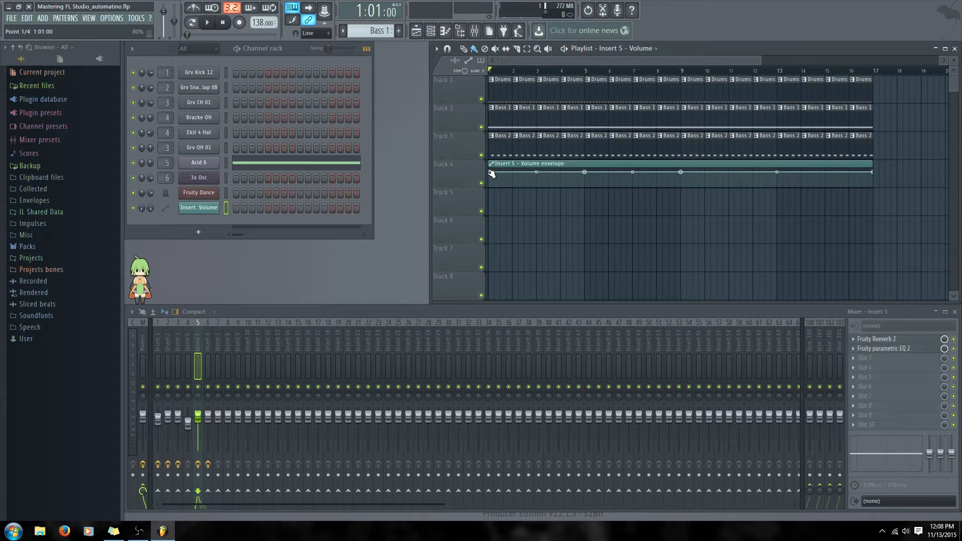
left_click_drag(491, 173, 491, 187)
mouse_move(589, 173)
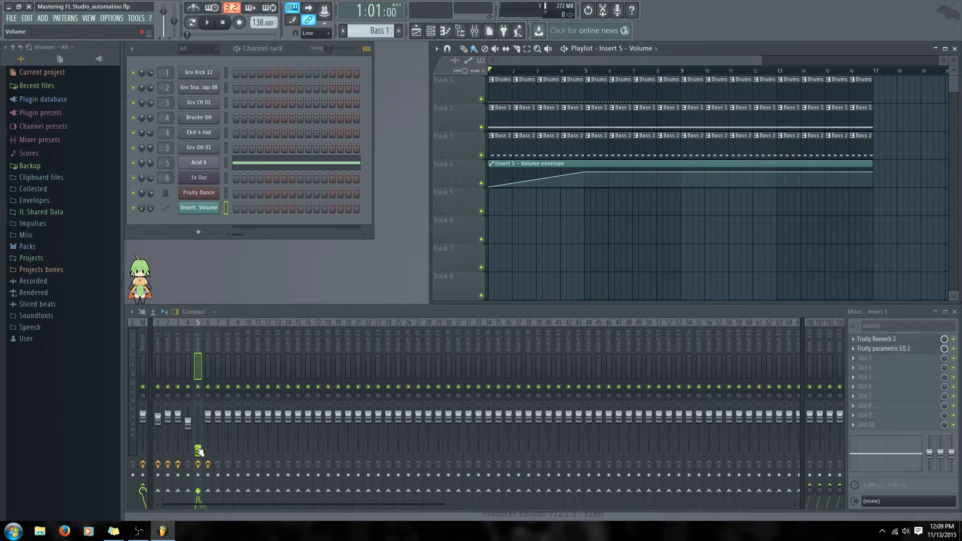
left_click_drag(587, 173, 587, 195)
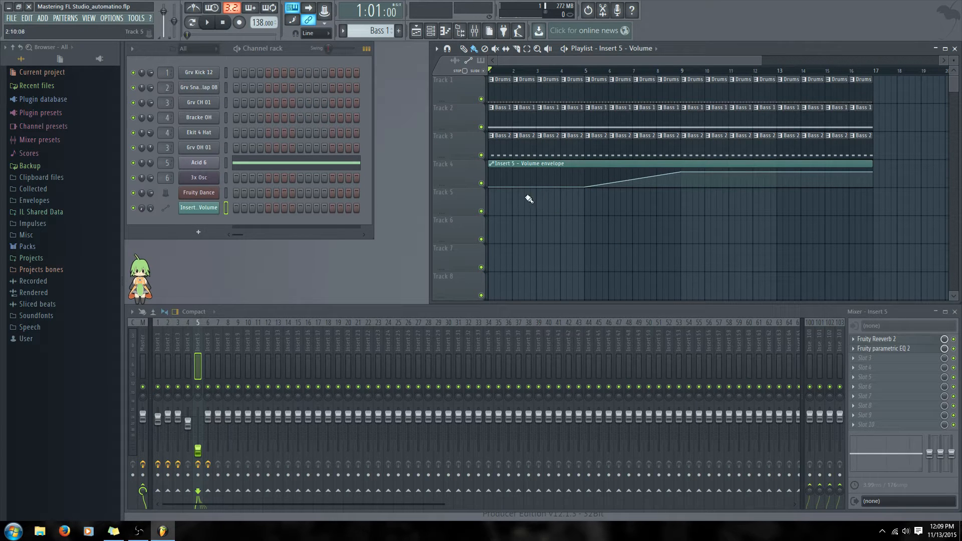
mouse_move(492, 188)
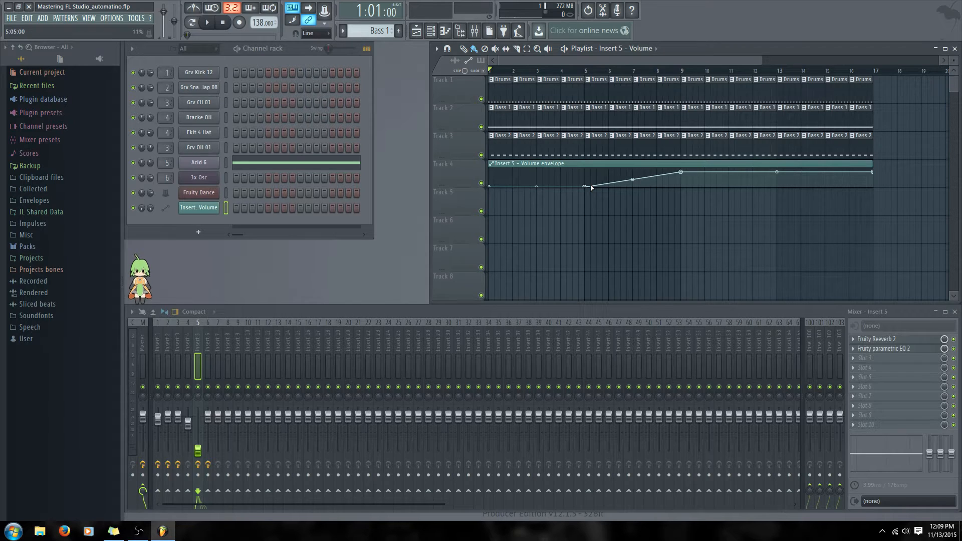
mouse_move(599, 186)
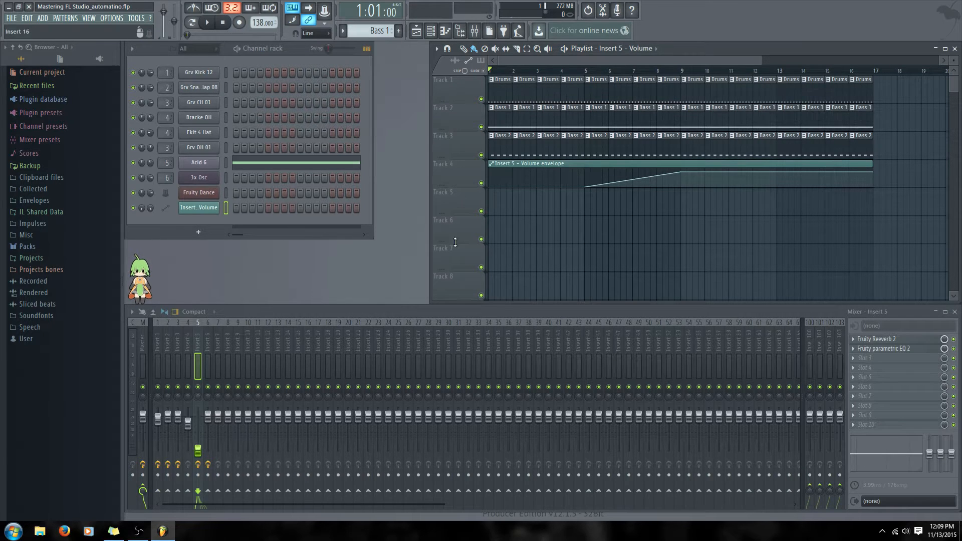
Play the song to hear the automated Bass 1 fade-in, and examine the envelope across all bars.
key("space")
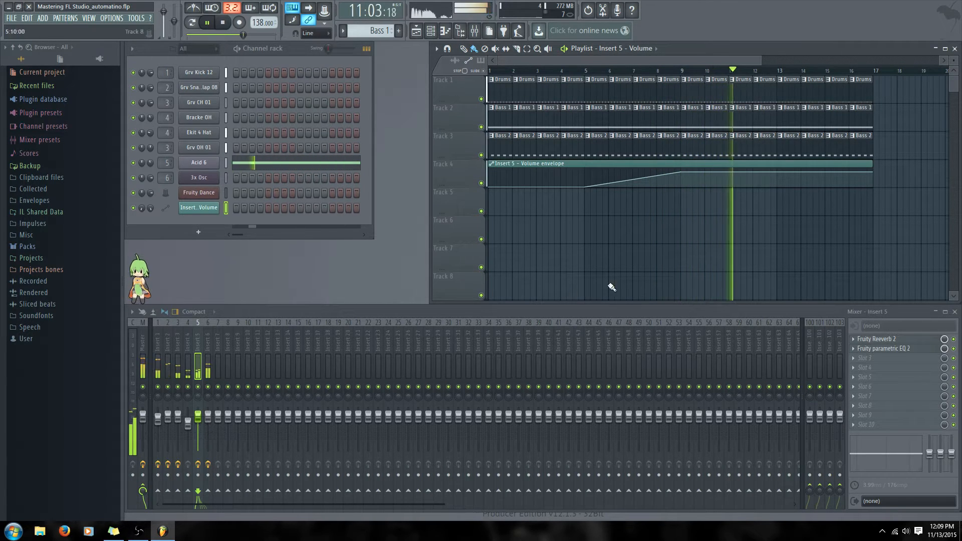
key("space")
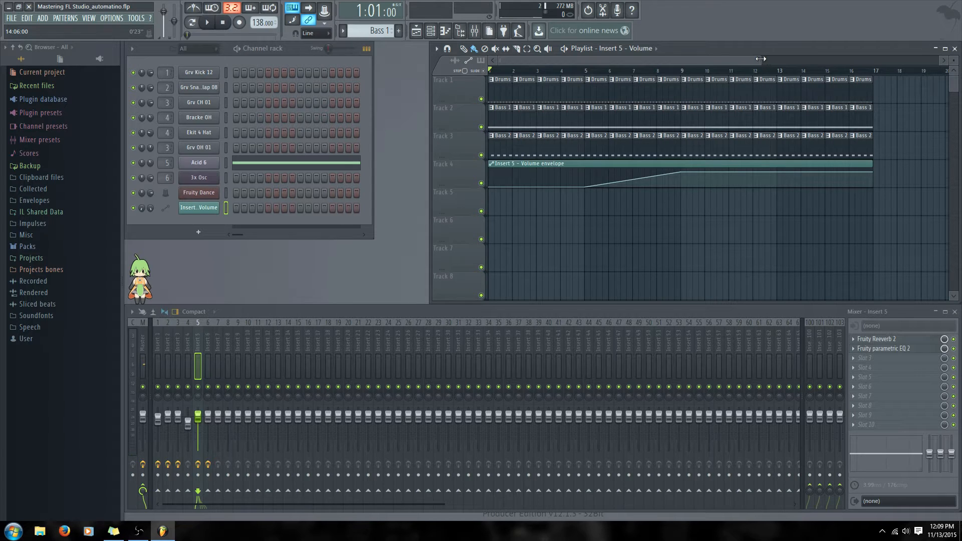
left_click_drag(761, 60, 720, 58)
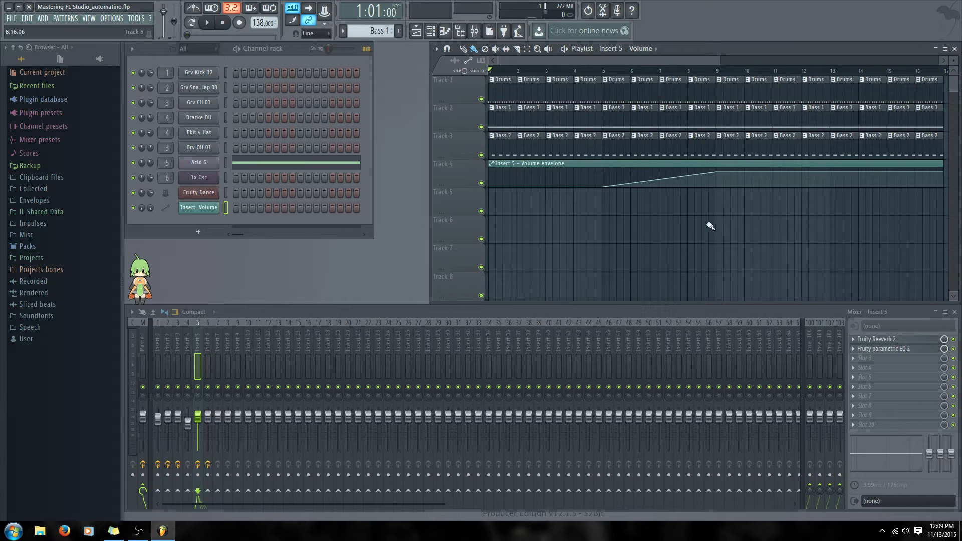
mouse_move(741, 178)
left_click_drag(718, 59, 748, 60)
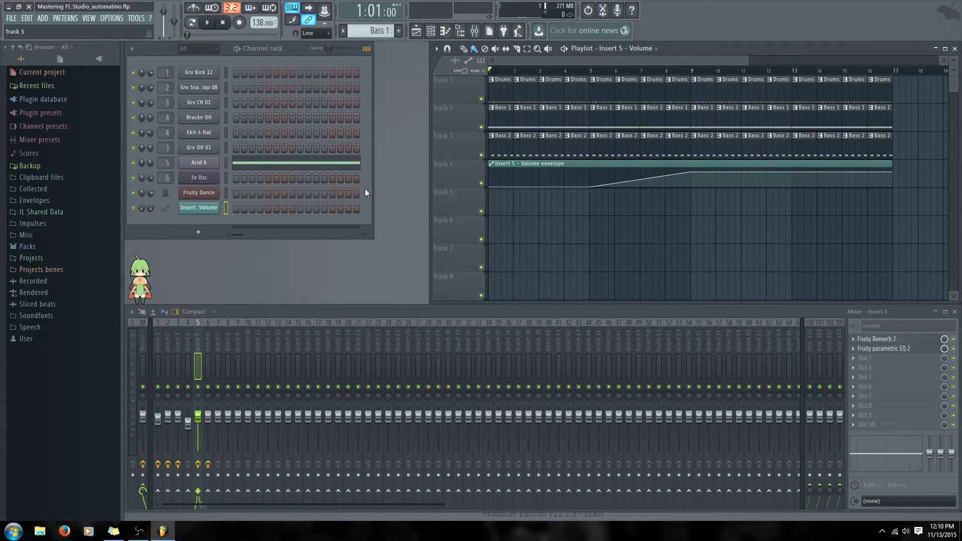
Open the Acid 6 Sytrus instrument, view the automation options of one of its main sliders, and close the instrument.
left_click(207, 163)
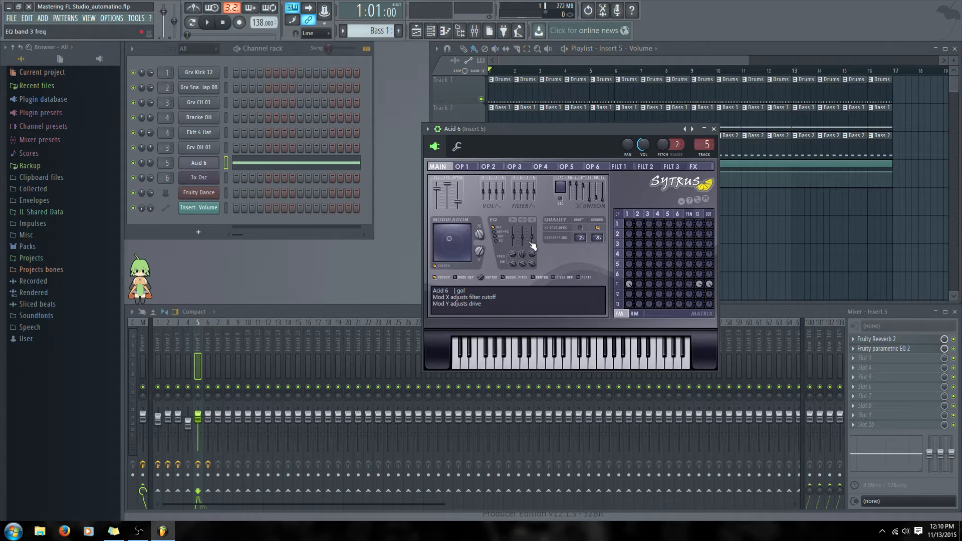
right_click(439, 193)
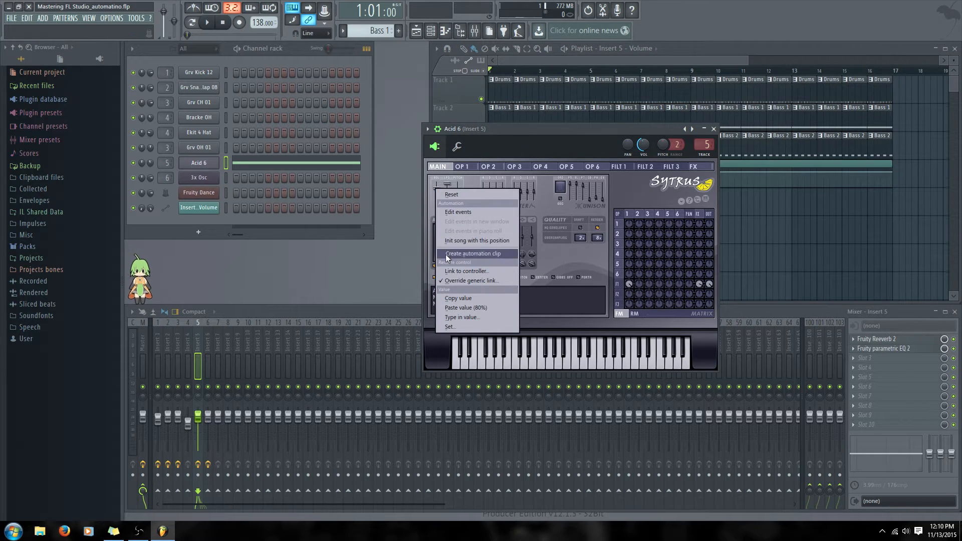
left_click(571, 130)
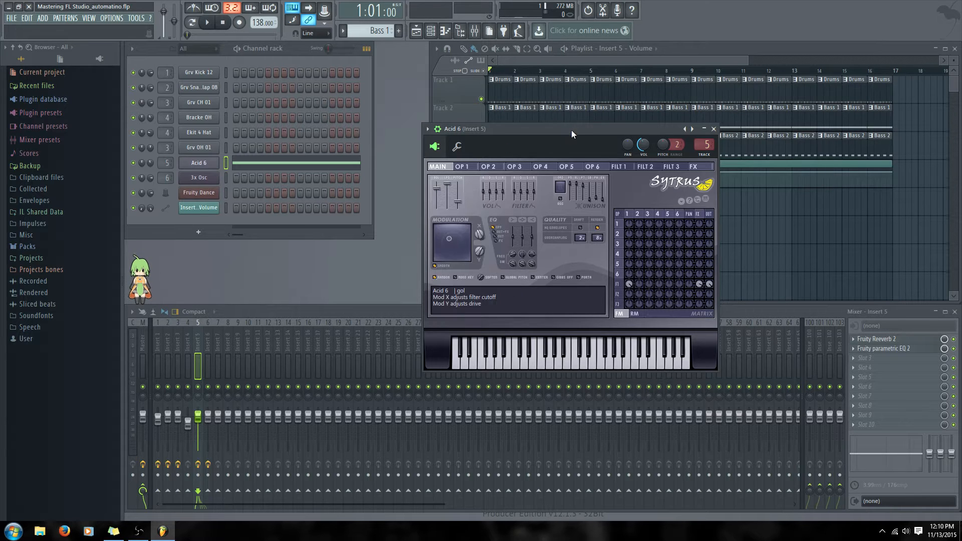
left_click(713, 130)
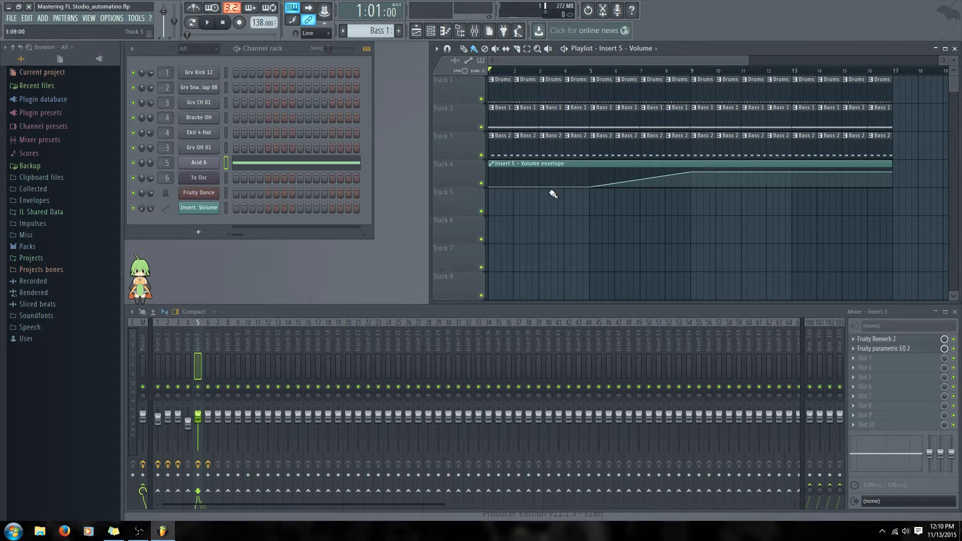
Select the Bass 2 pattern and create an automation clip for the volume of mixer track Insert 6.
left_click(500, 147)
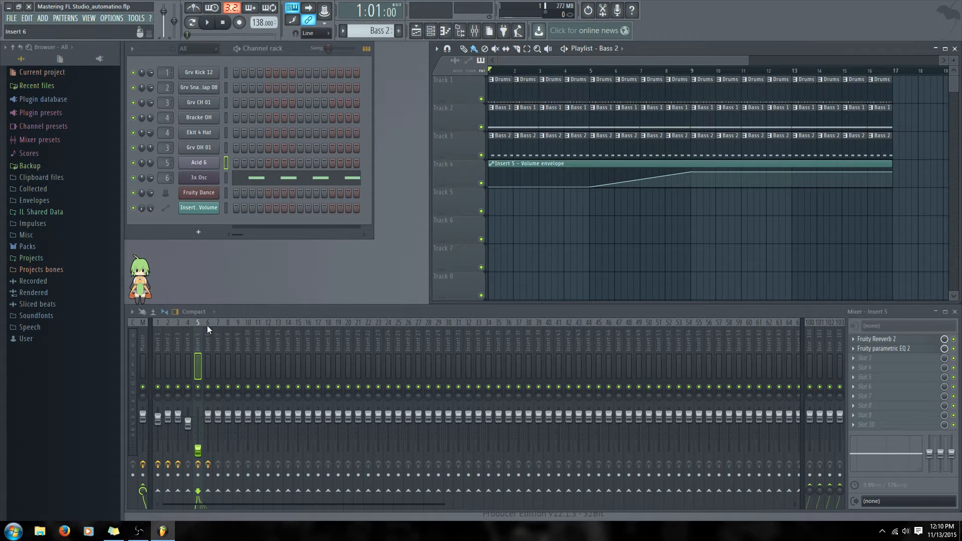
left_click(205, 340)
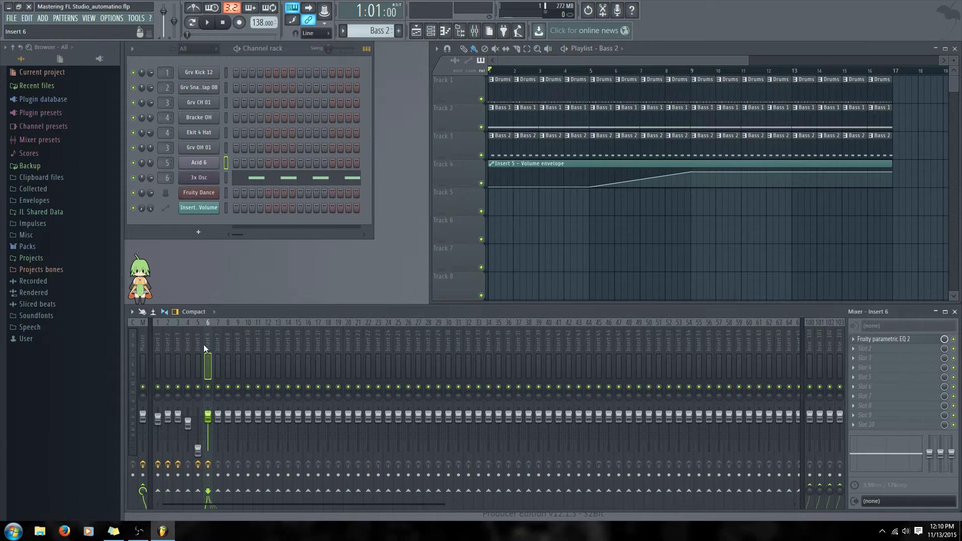
right_click(209, 416)
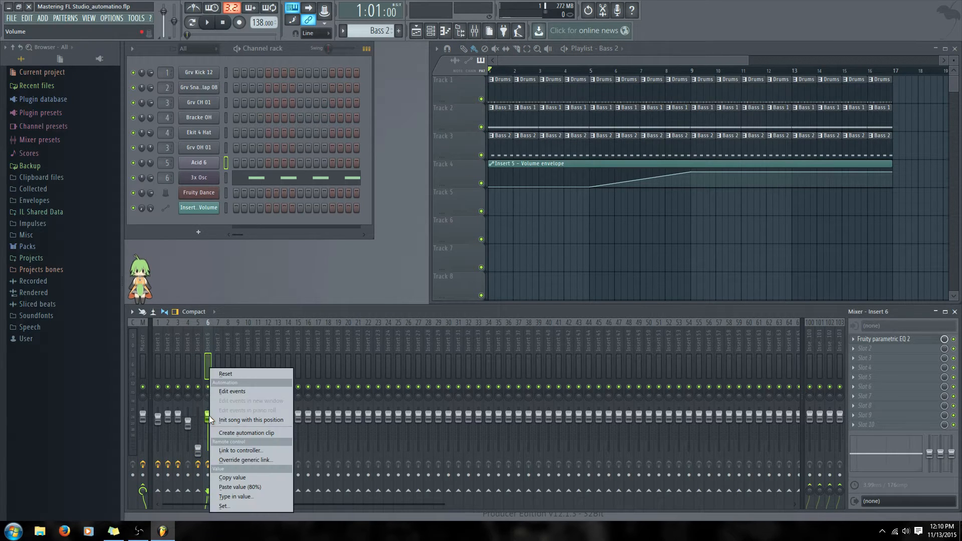
left_click(235, 439)
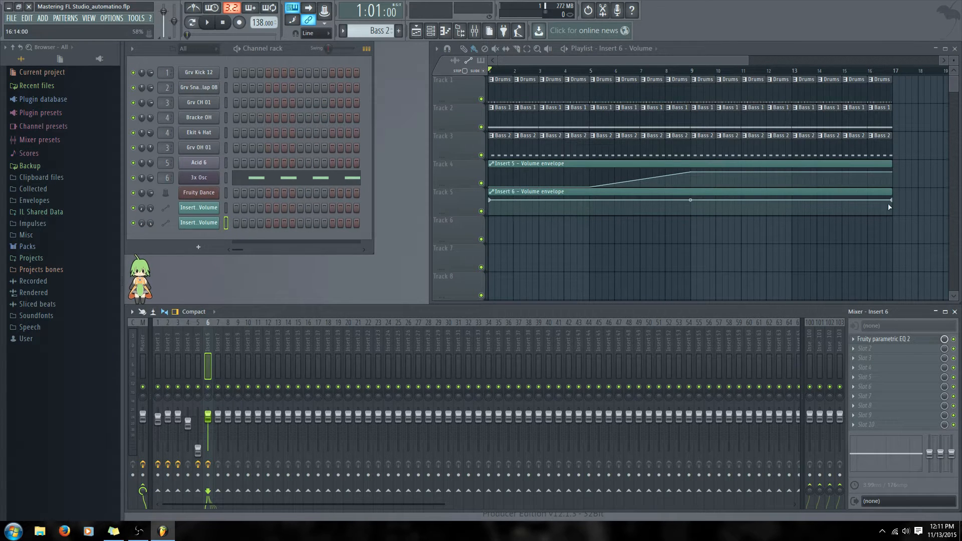
Add points at bar 5 and low at bar 2 of the Insert 6 volume envelope, and lower its start point to the minimum.
left_click(589, 205)
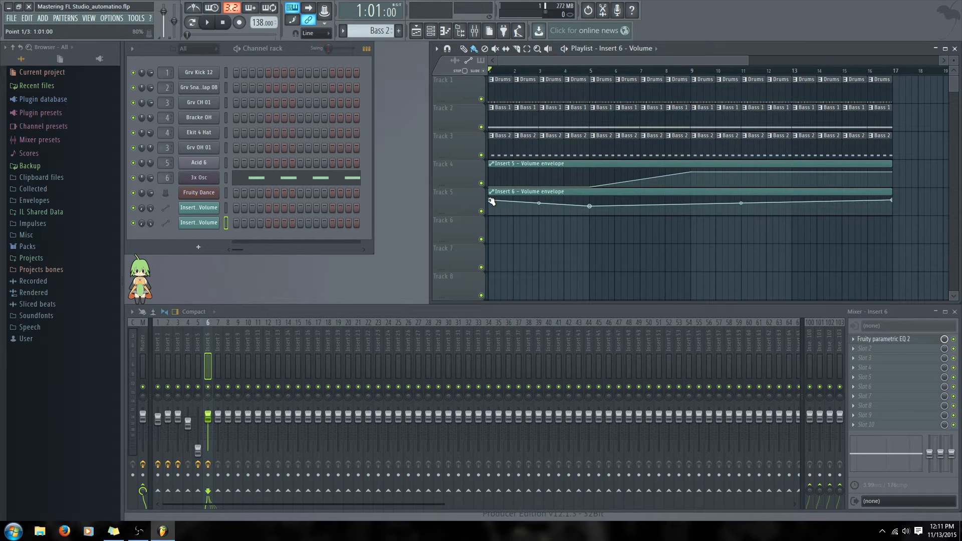
left_click(513, 214)
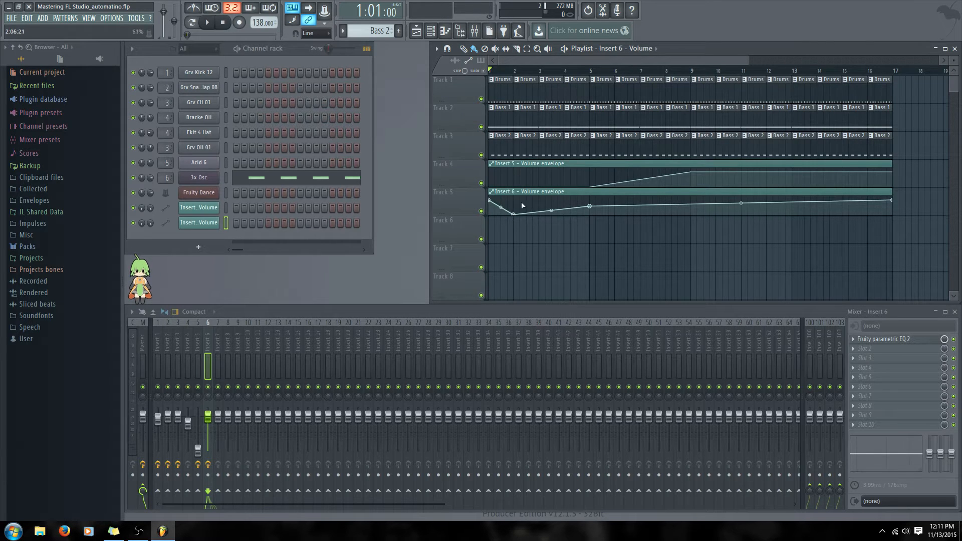
left_click_drag(489, 200, 501, 234)
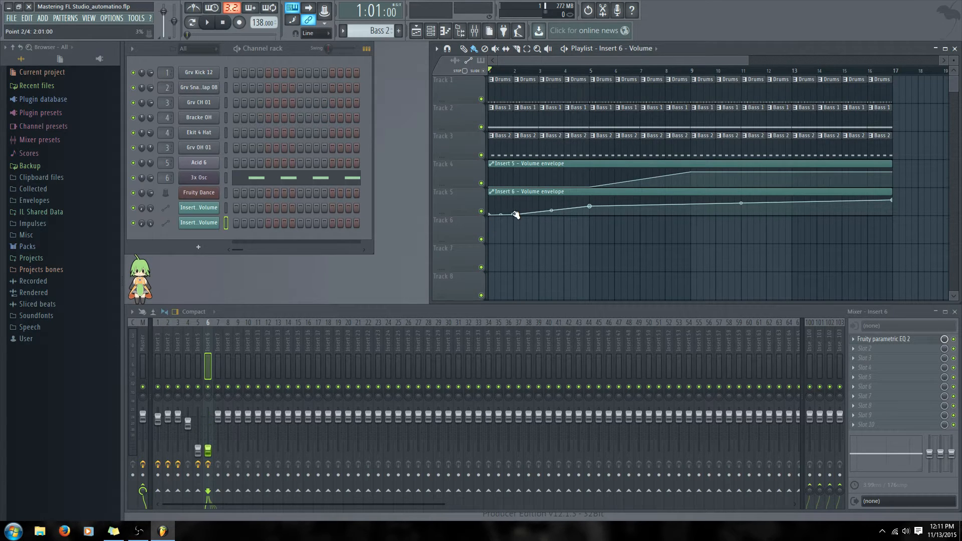
Copy the 80% value of the Insert 6 envelope's end point, paste it onto the bar 5 point, and play the song.
right_click(891, 201)
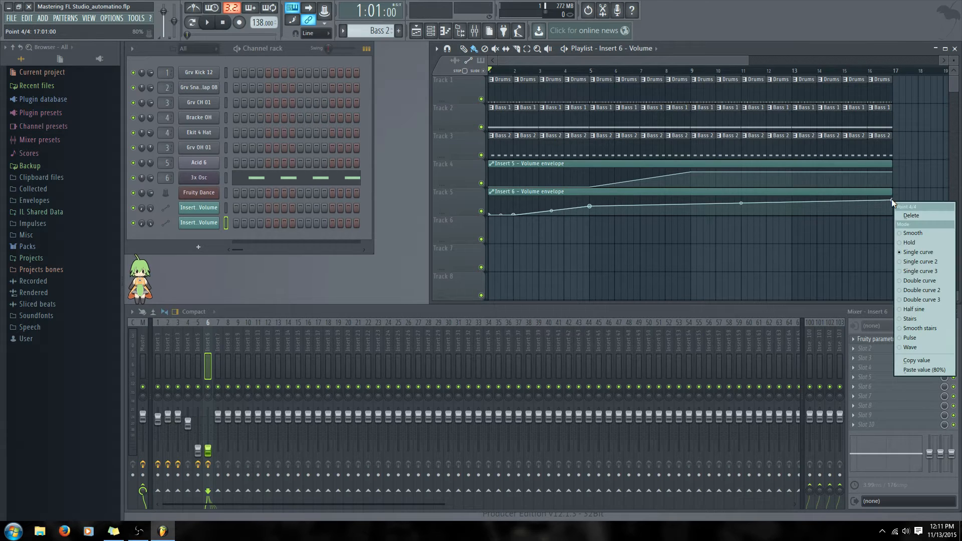
right_click(589, 206)
key("p")
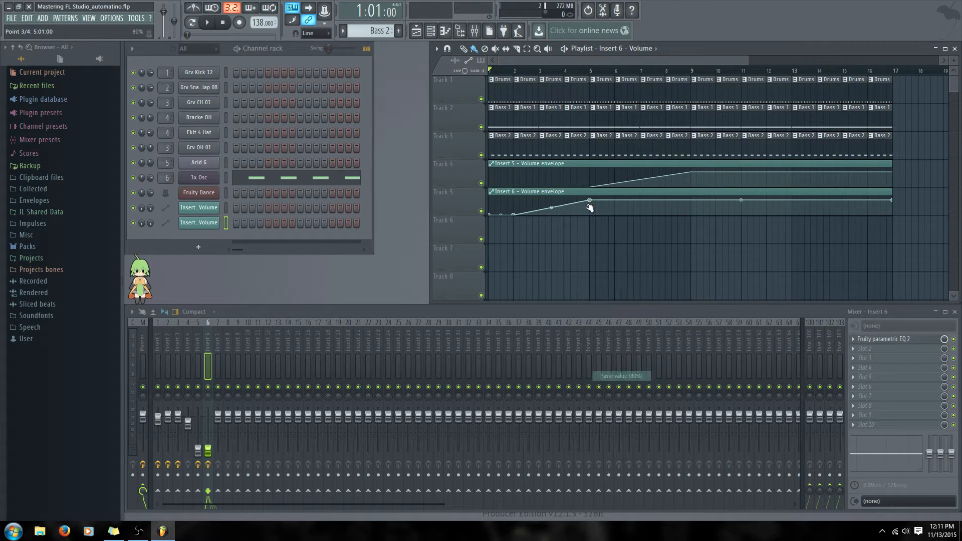
key("space")
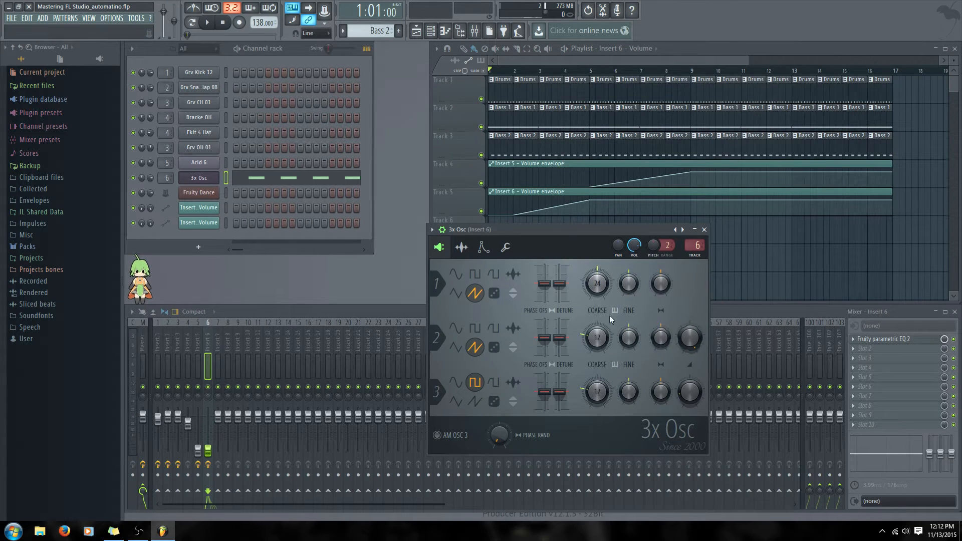
View the automation options of the 3x Osc instrument's phase randomness knob, and close the instrument.
right_click(498, 434)
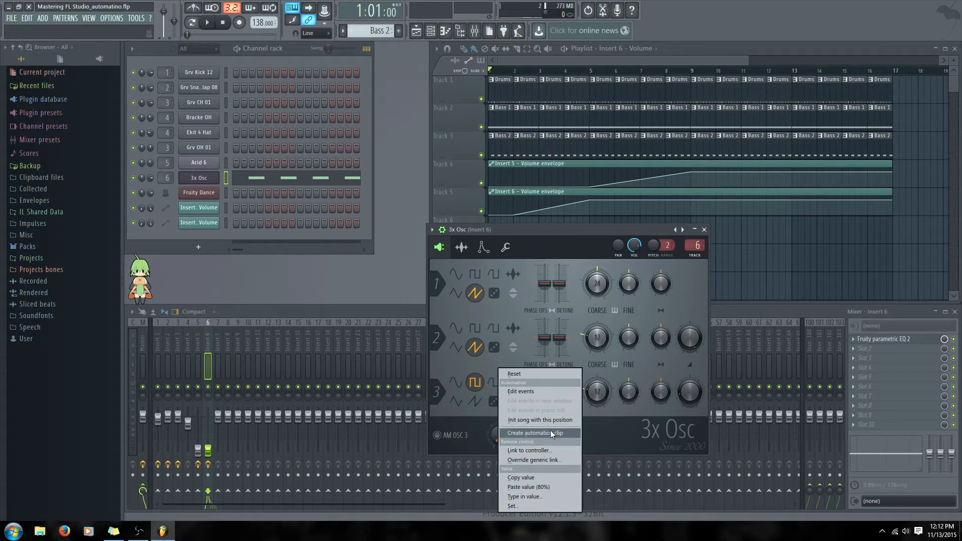
left_click(623, 429)
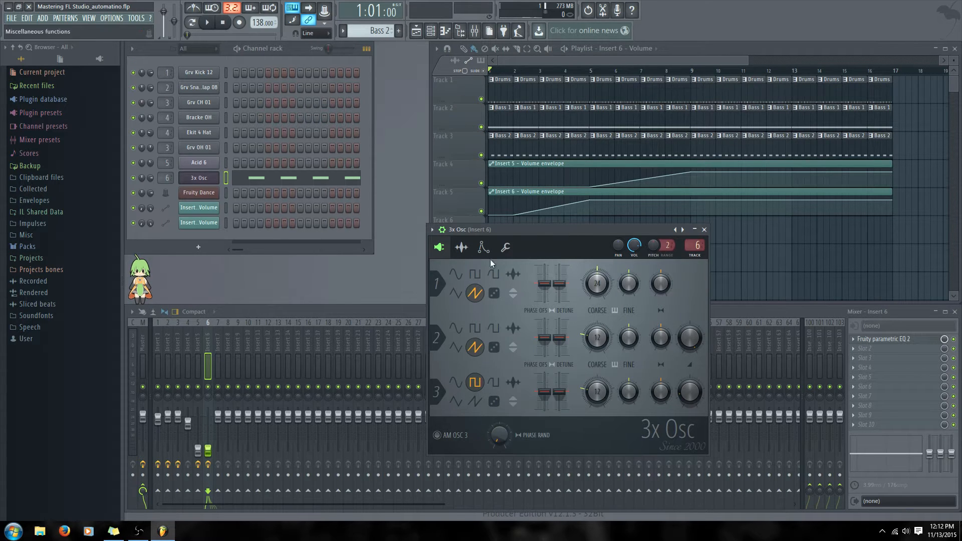
left_click(704, 230)
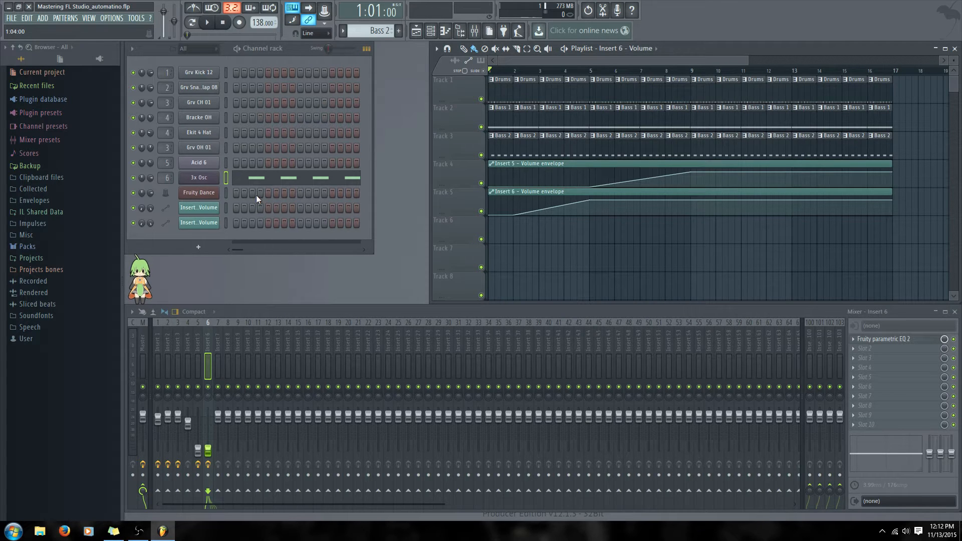
Open the Grv OH 01 sampler, view the automation options of its volume envelope's hold time, check the sample settings, and close it.
left_click(202, 148)
left_click(229, 176)
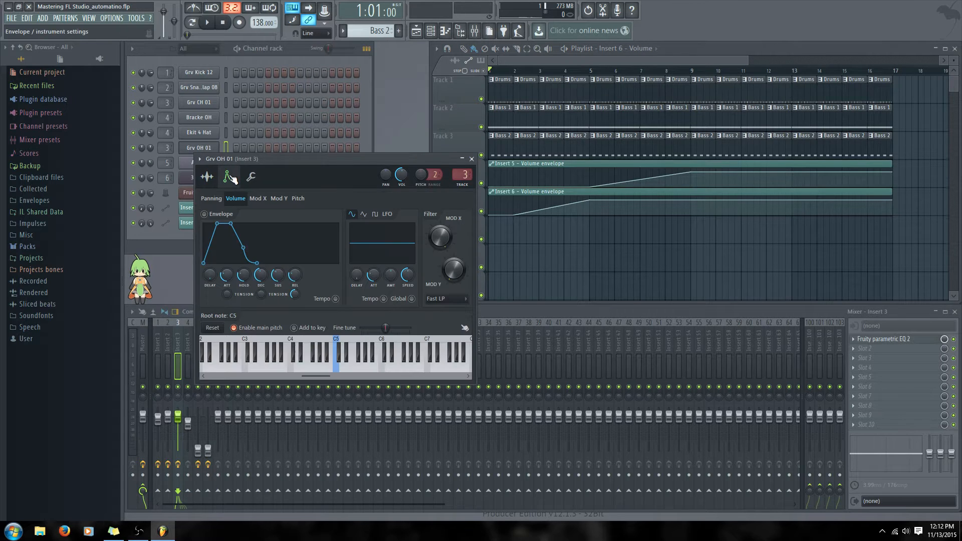
right_click(243, 275)
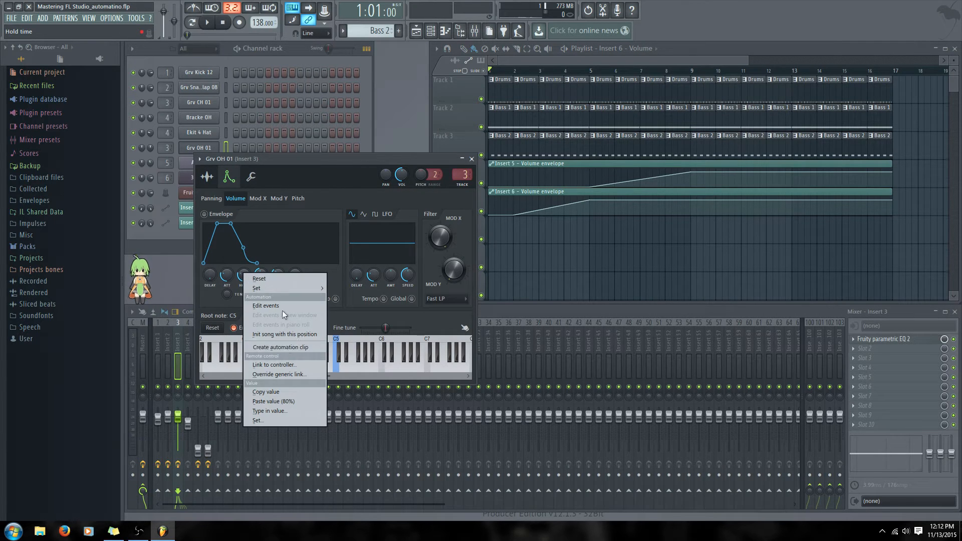
left_click(320, 191)
left_click(206, 176)
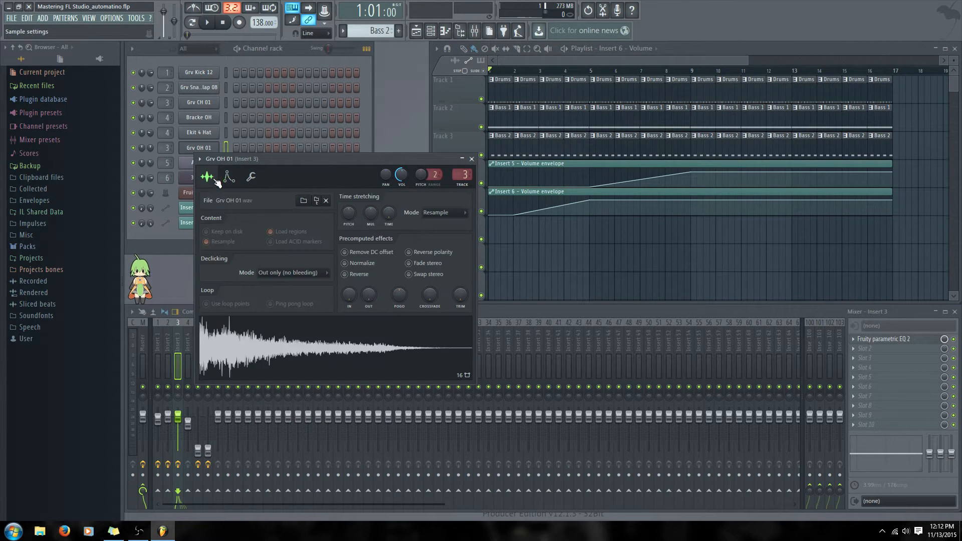
left_click(471, 160)
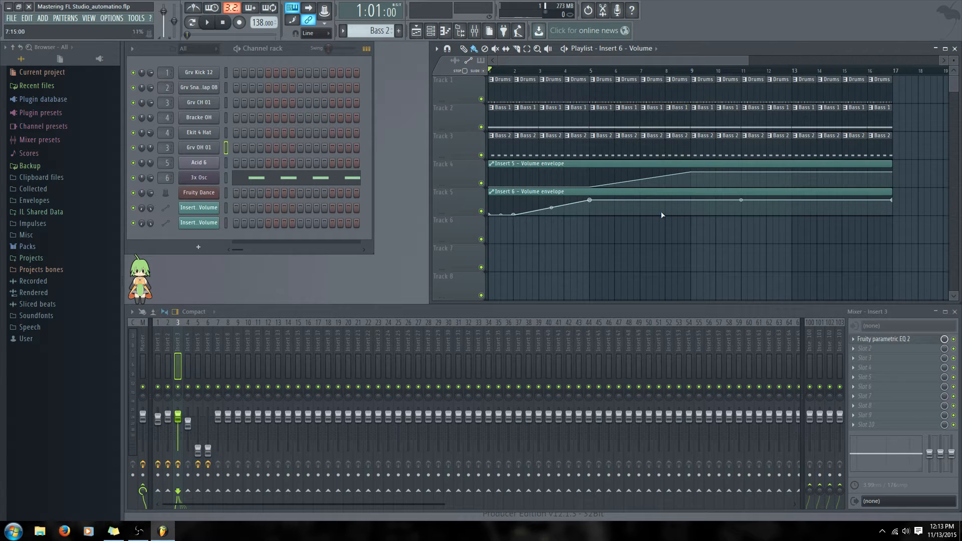
Set the playback position to bar 2, bend the Insert 6 envelope's rise upward to about 20% tension, and listen to the song.
mouse_move(590, 202)
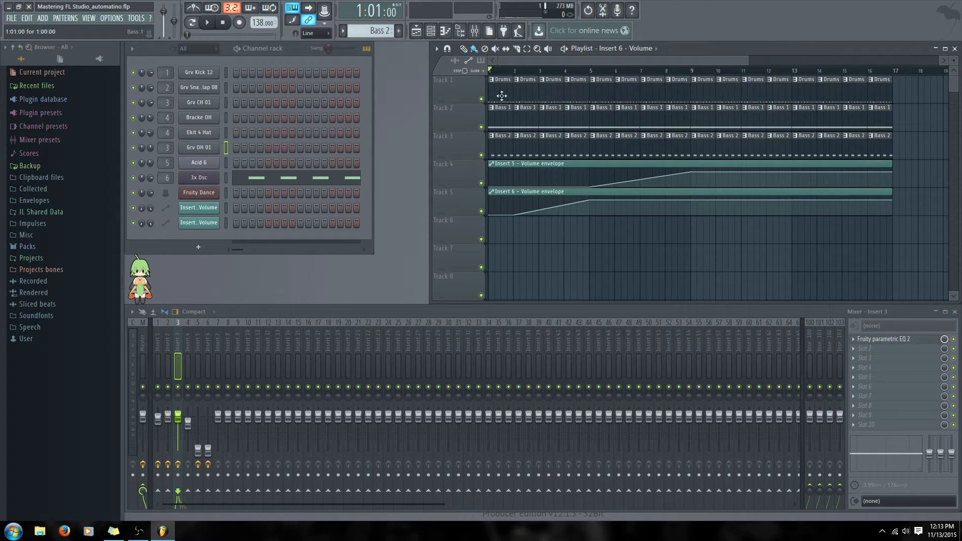
left_click(514, 73)
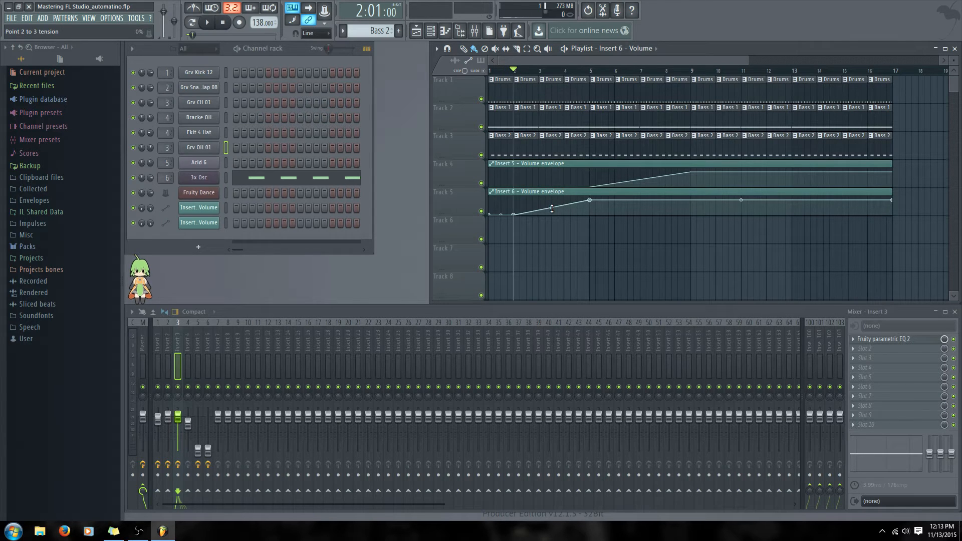
left_click_drag(551, 209, 551, 203)
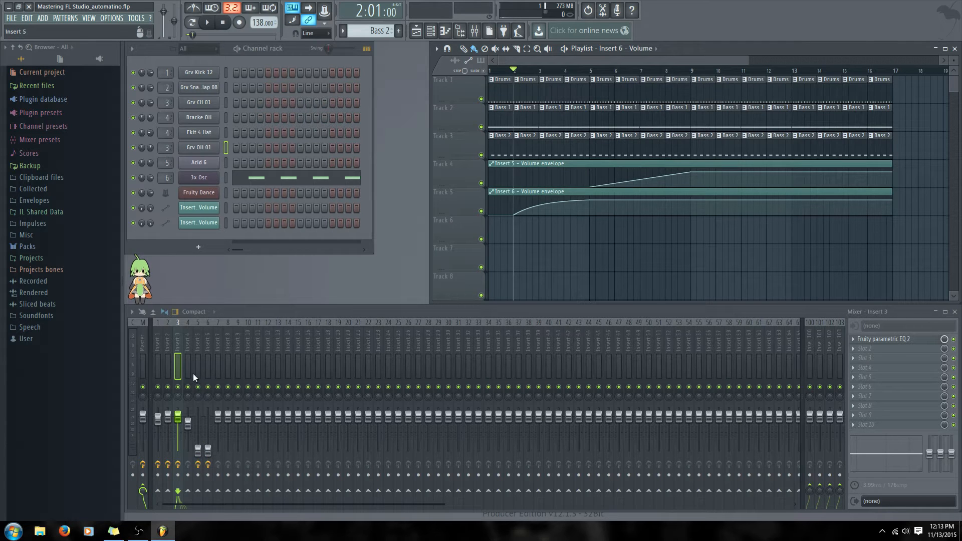
left_click(209, 339)
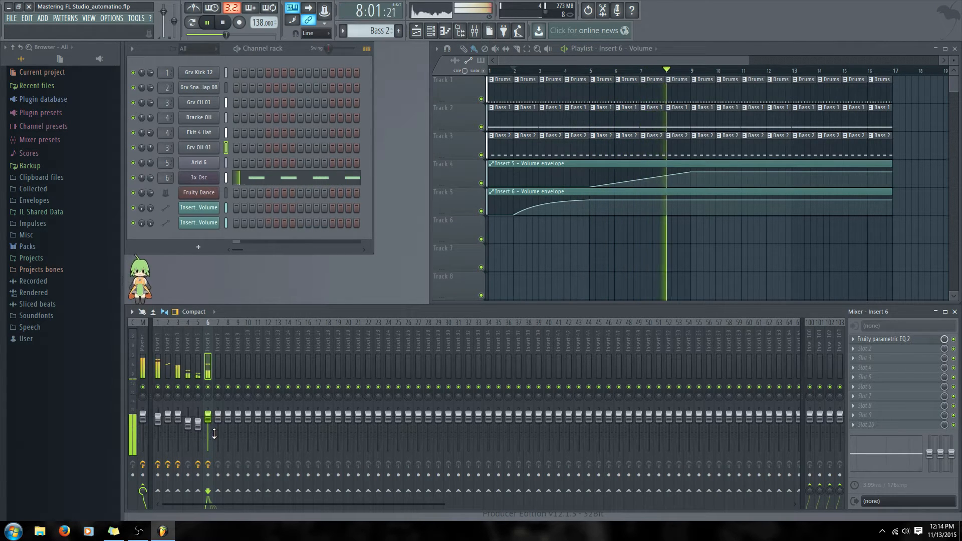
key("space")
Bend the Insert 6 envelope's rise between bars 2 and 5 downward to about 22% tension, and listen to the slower fade-in.
mouse_move(548, 201)
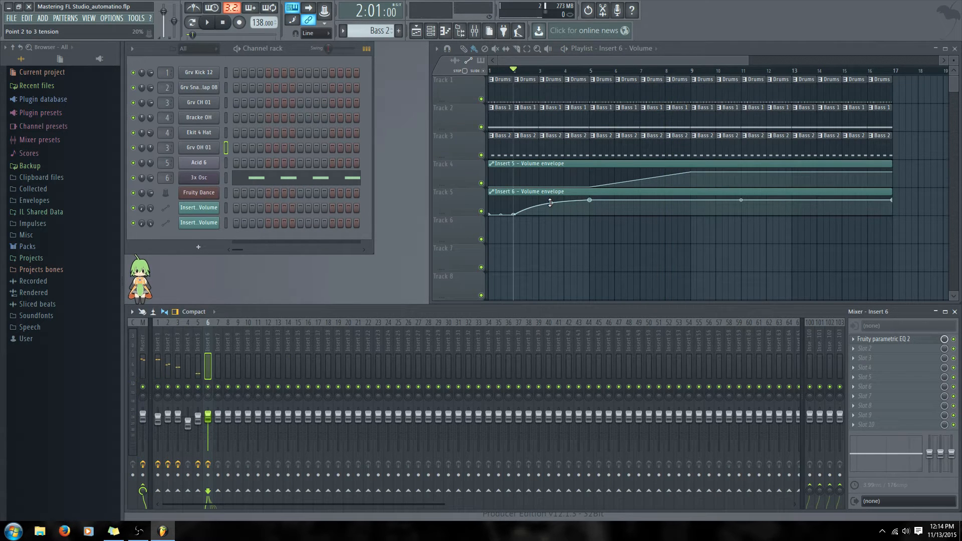
left_click_drag(551, 203, 551, 212)
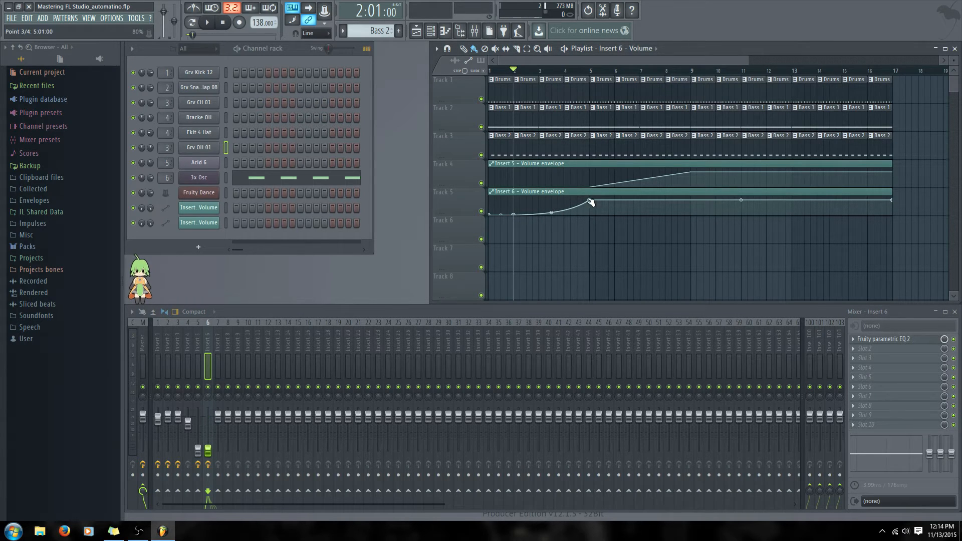
key("space")
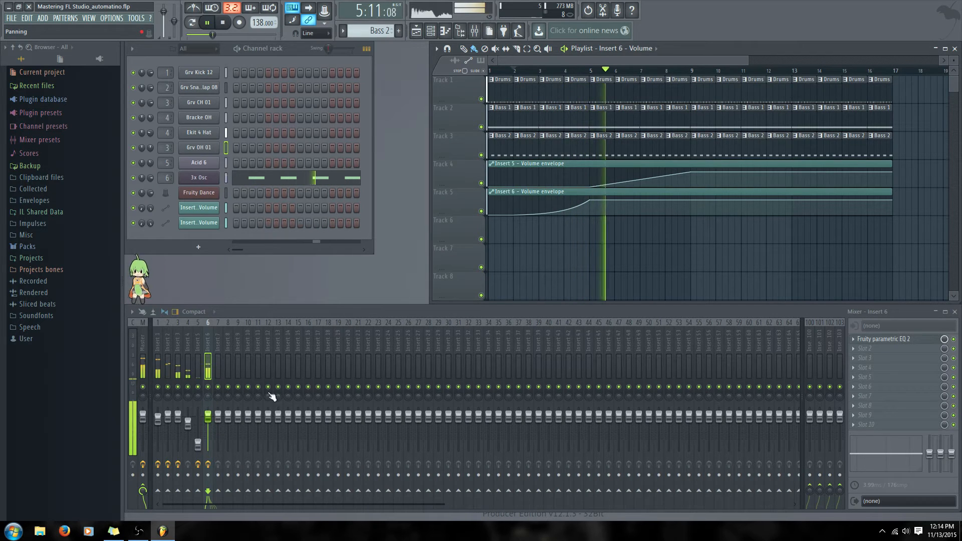
key("space")
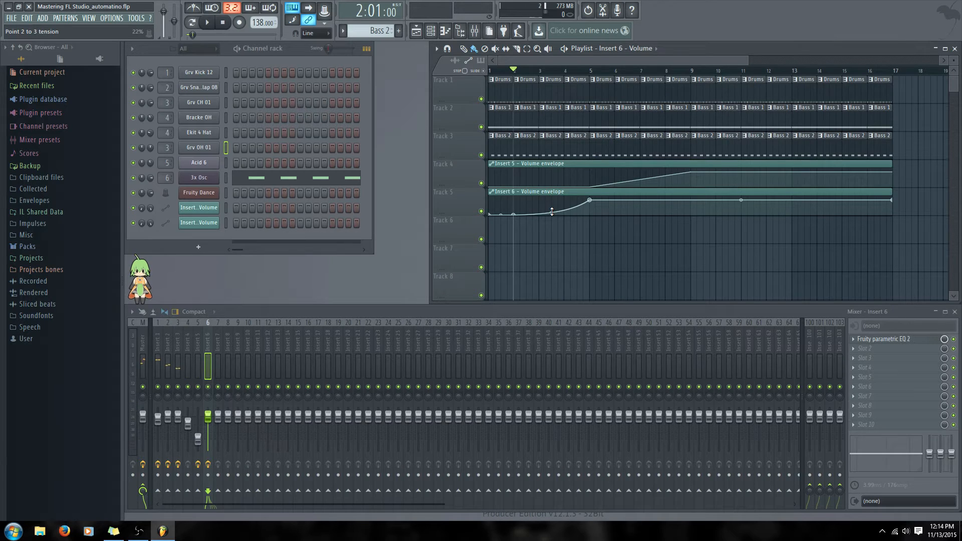
Try upward and downward bends on the Insert 6 envelope's rise, and reset its tension to a straight line.
left_click_drag(551, 211, 551, 204)
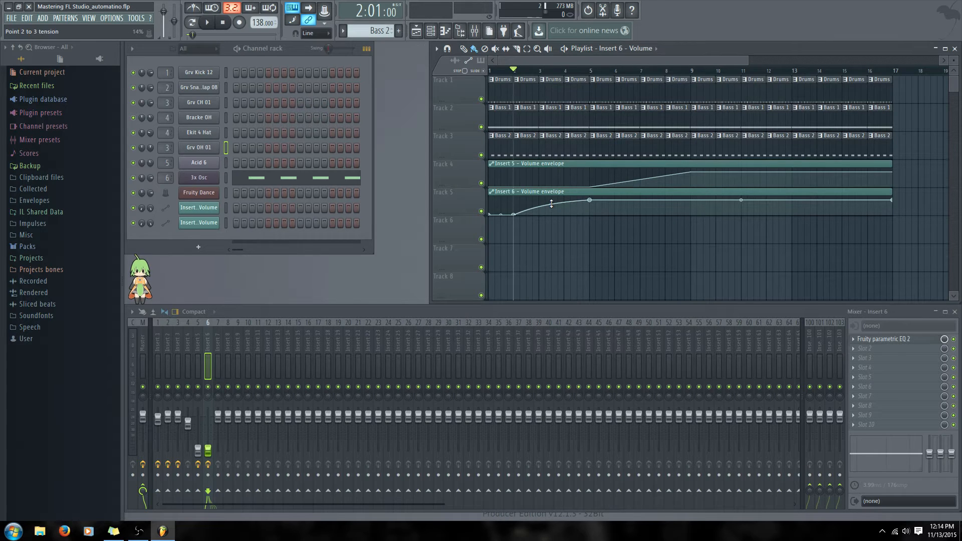
left_click_drag(551, 203, 552, 207)
mouse_move(551, 207)
left_mouse_down()
mouse_move(551, 198)
mouse_move(552, 213)
left_mouse_up()
right_click(552, 213)
Set the Insert 6 envelope's bar 5 point to Single curve 2 mode, and bend the rise from bar 2 strongly upward.
right_click(488, 215)
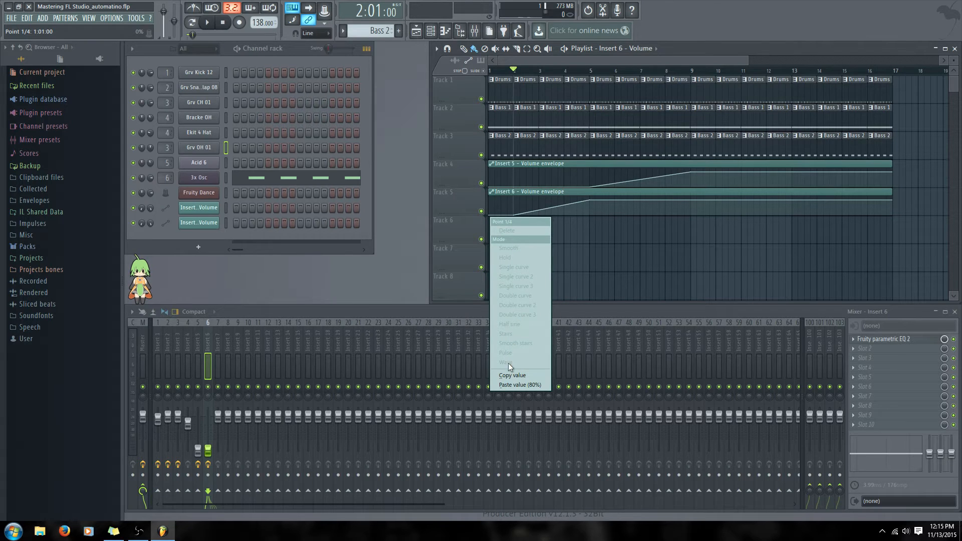
left_click(569, 248)
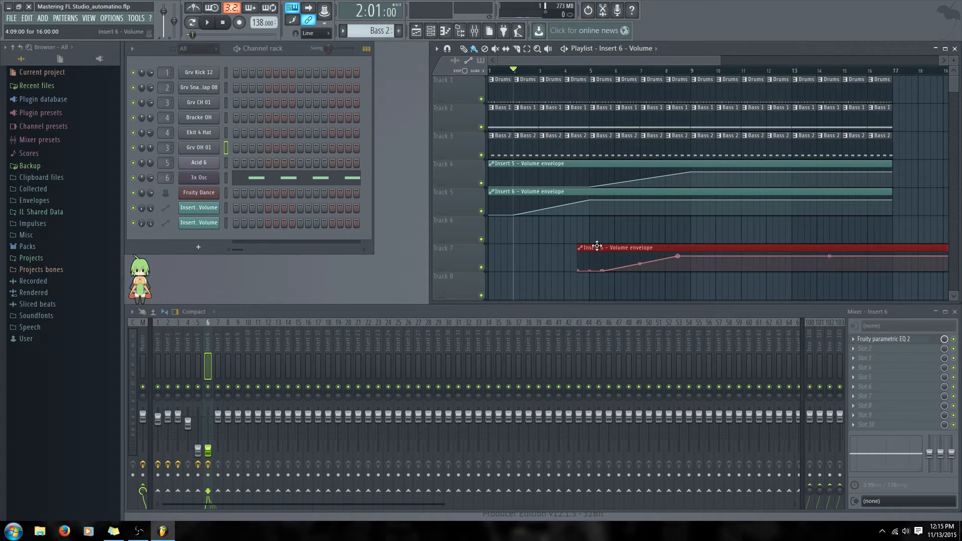
right_click(590, 200)
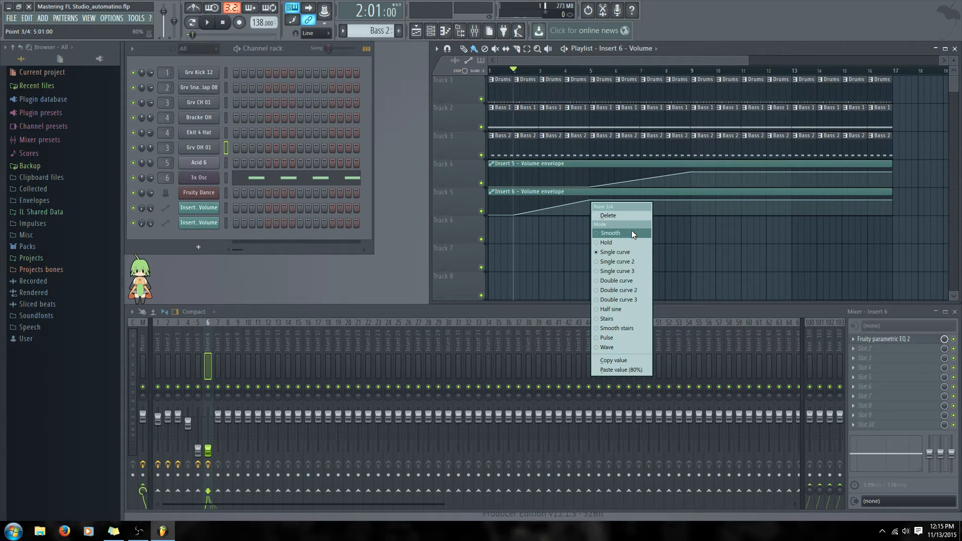
left_click(632, 265)
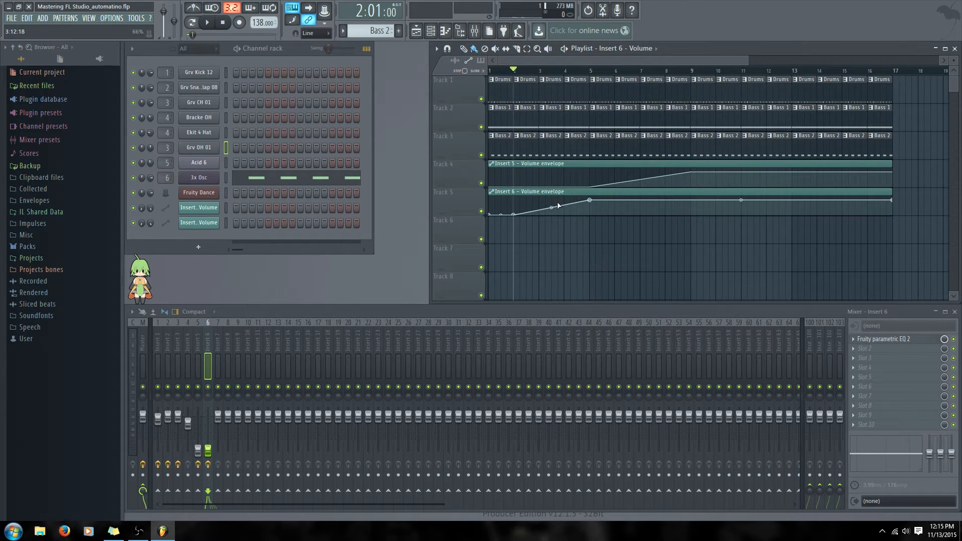
left_click_drag(551, 207, 551, 201)
Compare the Single curve, Single curve 3 and Single curve 2 modes on the bar 5 point, ending with Single curve.
right_click(589, 200)
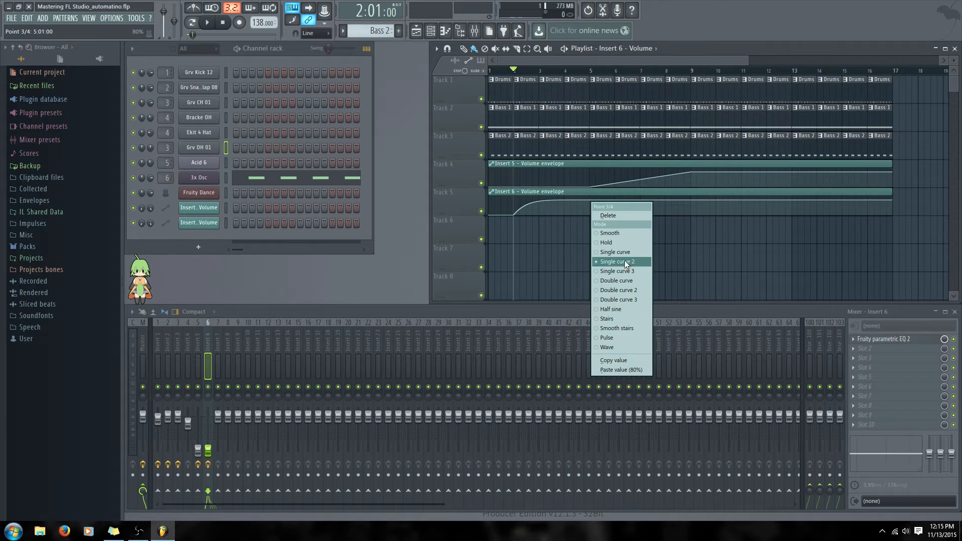
left_click(627, 251)
right_click(591, 201)
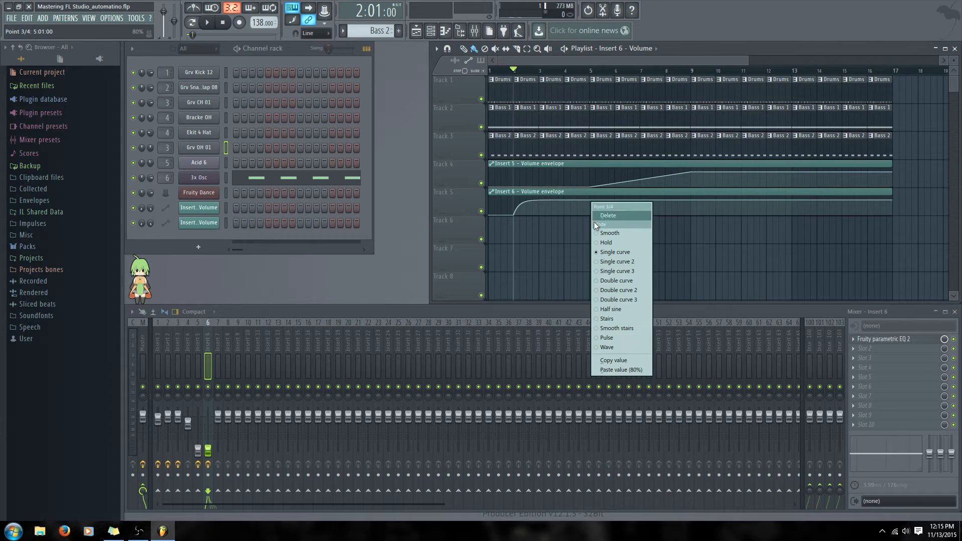
left_click(622, 273)
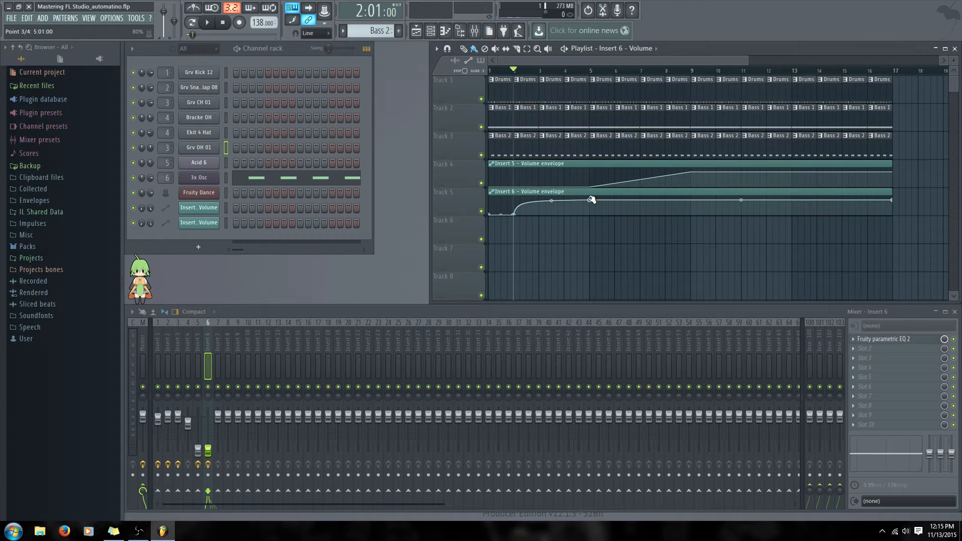
right_click(589, 201)
left_click(621, 261)
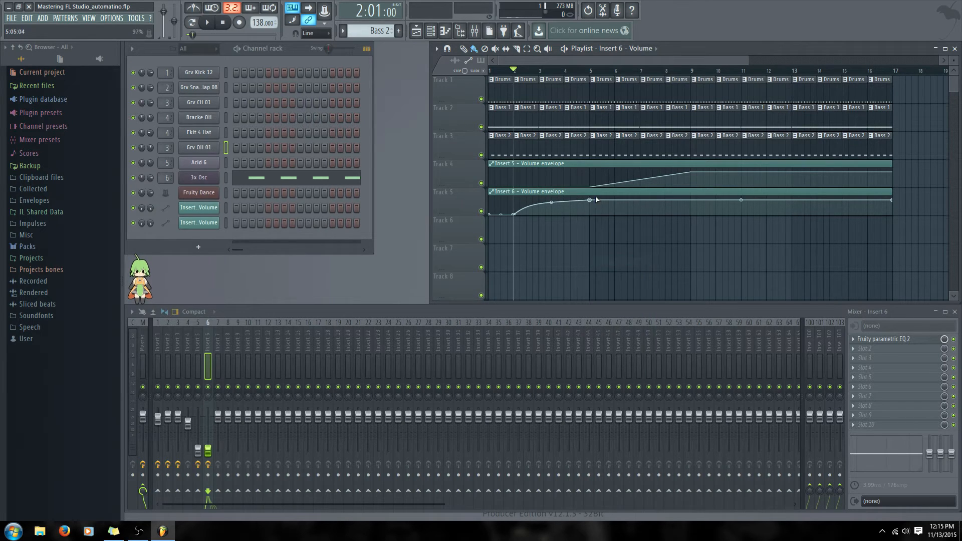
right_click(591, 202)
left_click(625, 254)
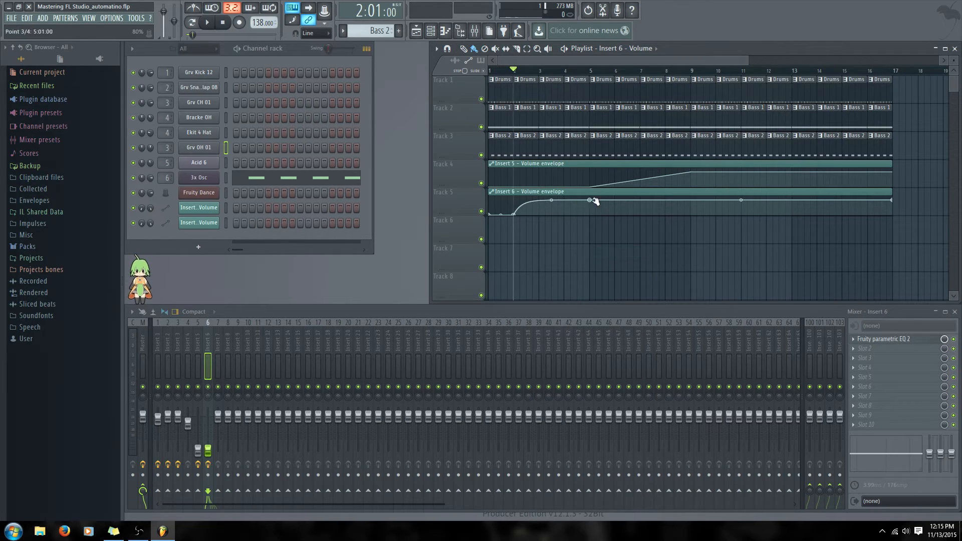
Set the Insert 6 envelope's bar 5 point to Double curve mode, try bends in both directions, and straighten the rise.
left_click_drag(551, 202, 551, 208)
right_click(589, 199)
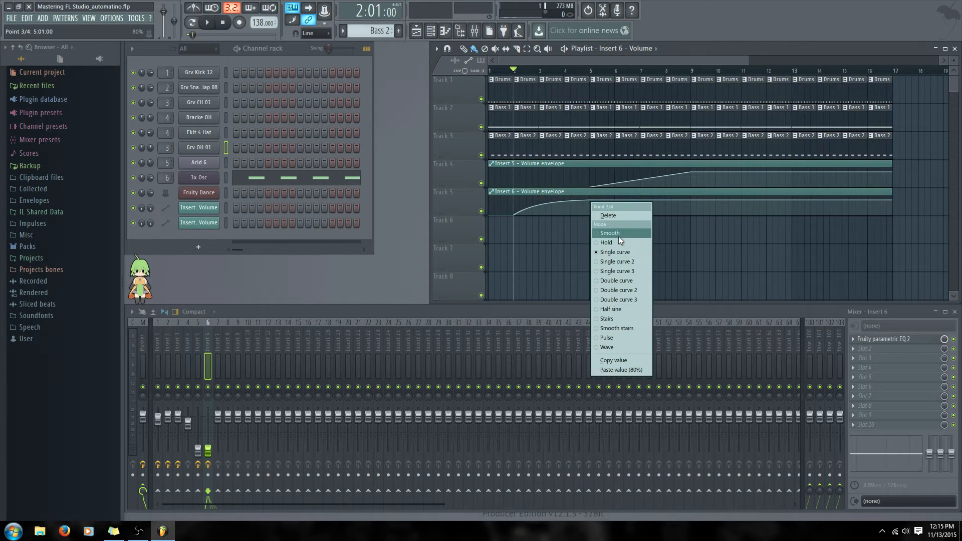
left_click(635, 281)
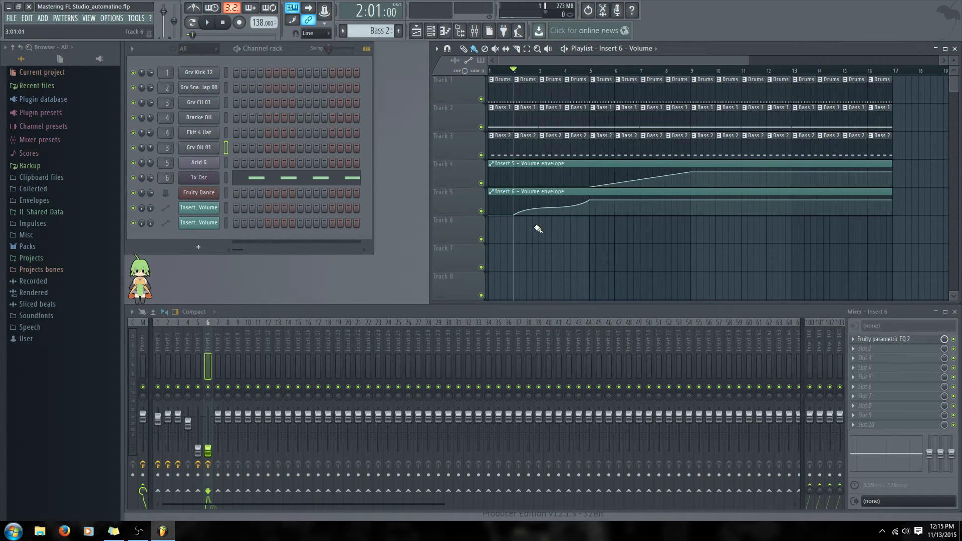
mouse_move(519, 214)
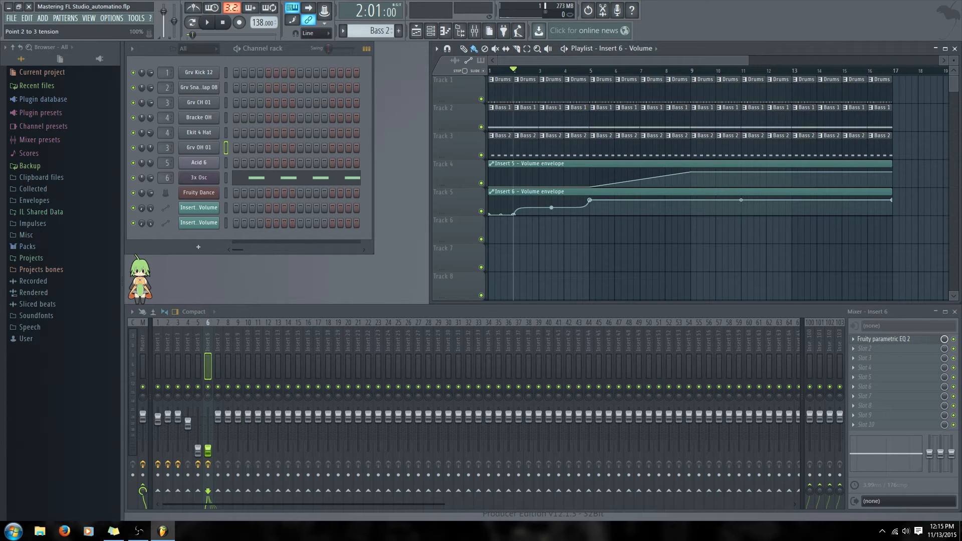
left_click_drag(551, 207, 551, 217)
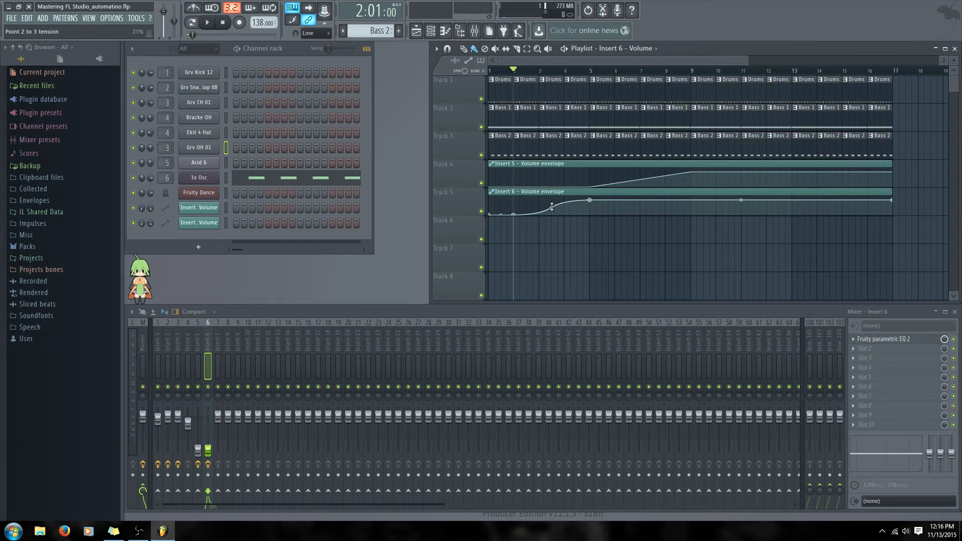
left_click_drag(552, 209, 551, 207)
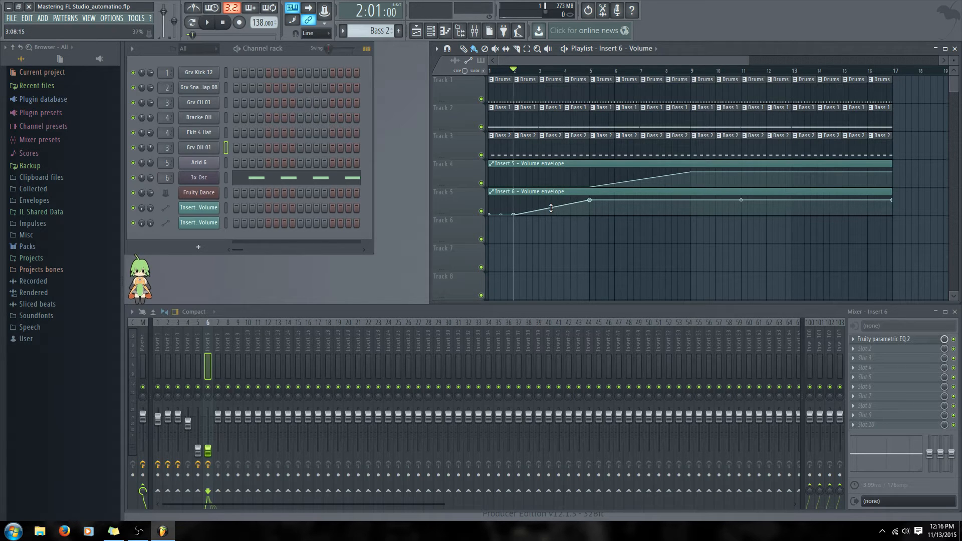
Set the Insert 6 envelope's bar 5 point to Half sine mode and adjust the tension of the rise from bar 2.
right_click(589, 200)
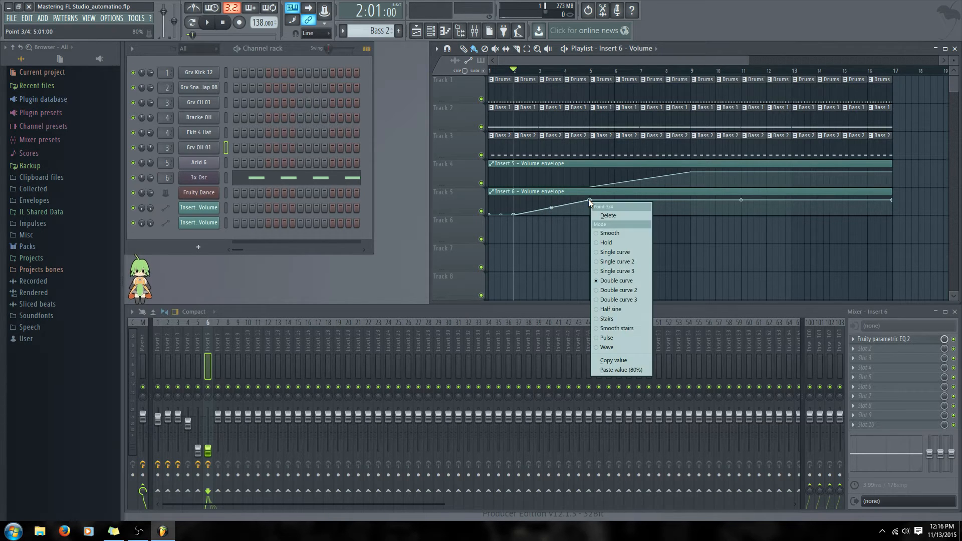
left_click(629, 305)
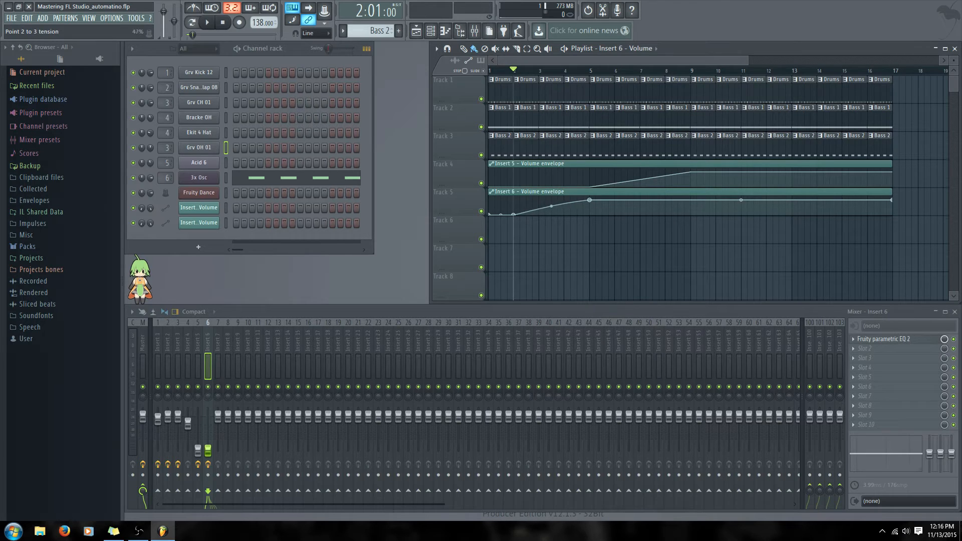
mouse_move(551, 204)
left_mouse_down()
mouse_move(537, 211)
mouse_move(551, 206)
left_mouse_up()
Set the Insert 6 envelope's bar 5 point to Stairs mode, adjust the steps between bars 2 and 5, and listen to the stepped fade-in.
right_click(590, 199)
left_click(617, 320)
mouse_move(551, 207)
left_mouse_down()
mouse_move(551, 190)
mouse_move(551, 205)
left_mouse_up()
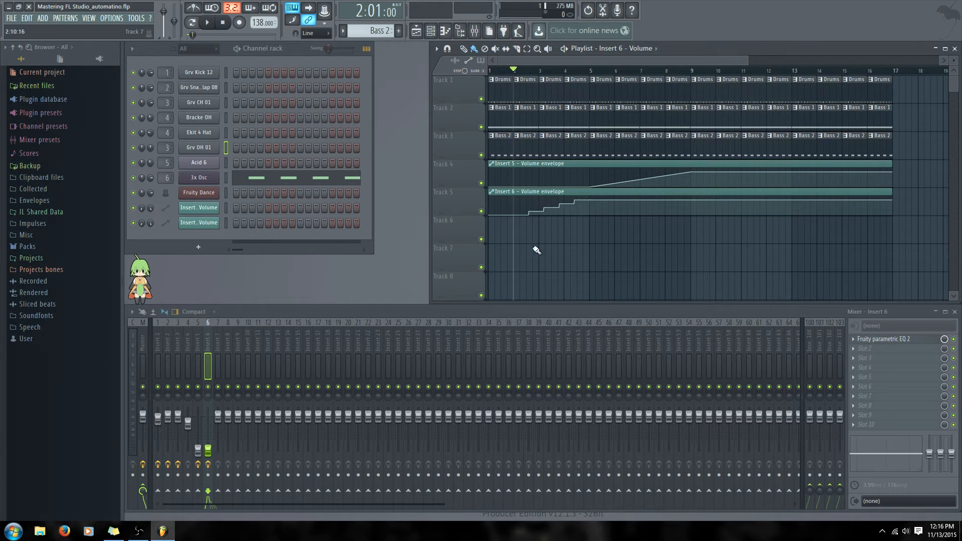
key("space")
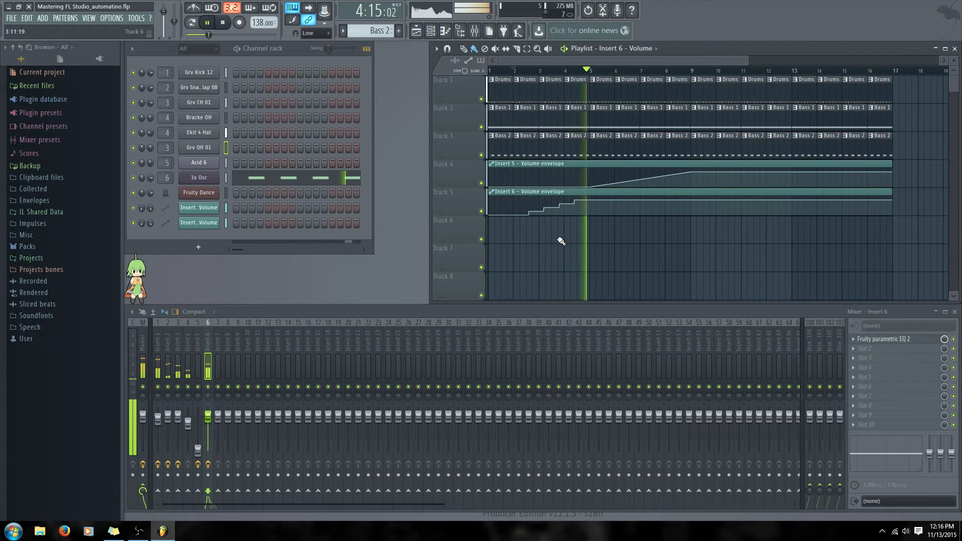
key("space")
Make the Insert 6 envelope's stairs finer with about 62% tension, and listen to the result.
left_click_drag(561, 200, 561, 197)
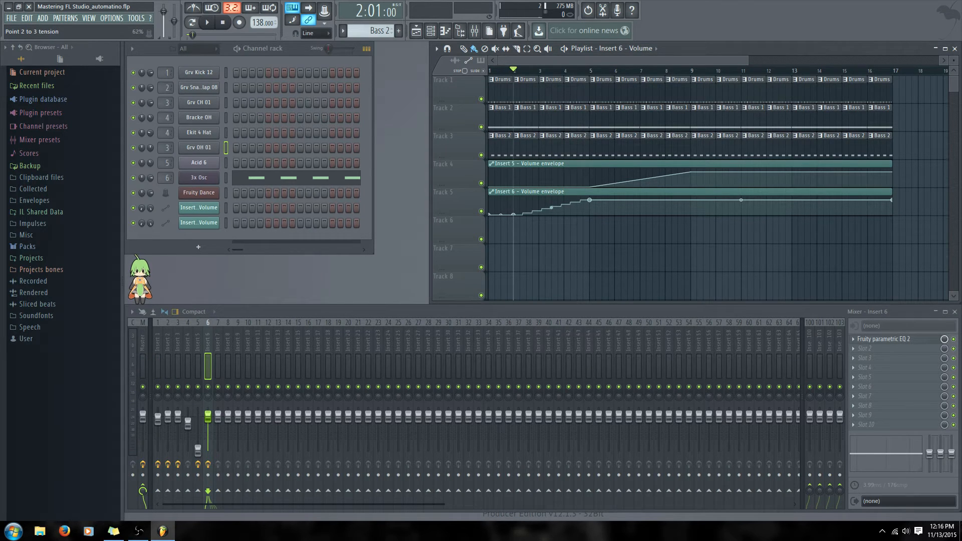
key("space")
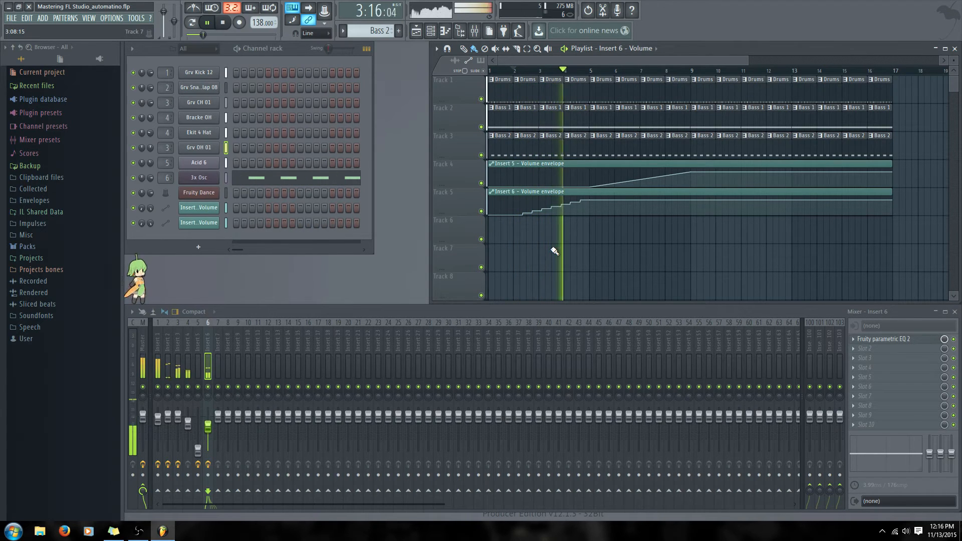
key("space")
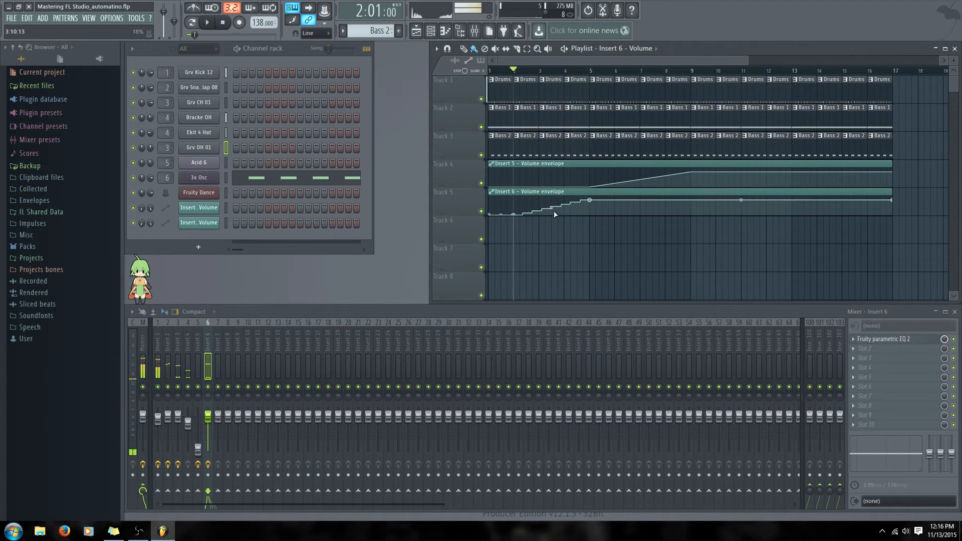
Try Smooth stairs on the Insert 6 envelope's bar 5 point, switch it to Pulse mode, and vary the pulse rate, ending at about 73% tension.
left_click_drag(552, 207, 551, 198)
right_click(589, 199)
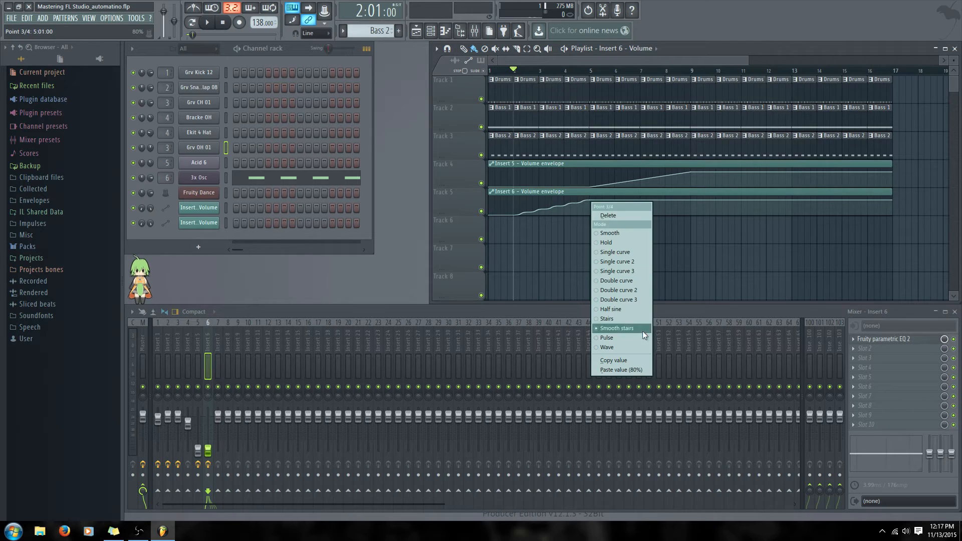
left_click(626, 337)
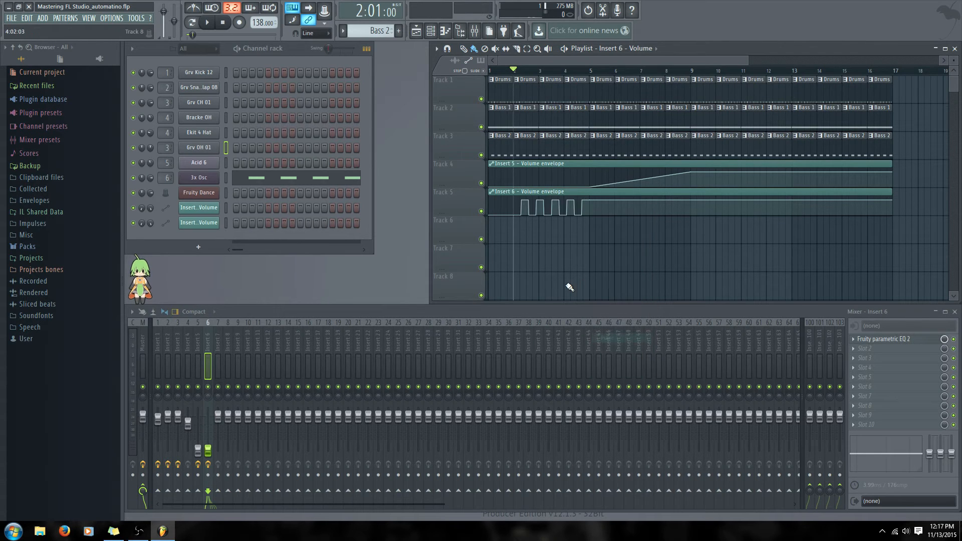
left_click_drag(551, 213, 552, 214)
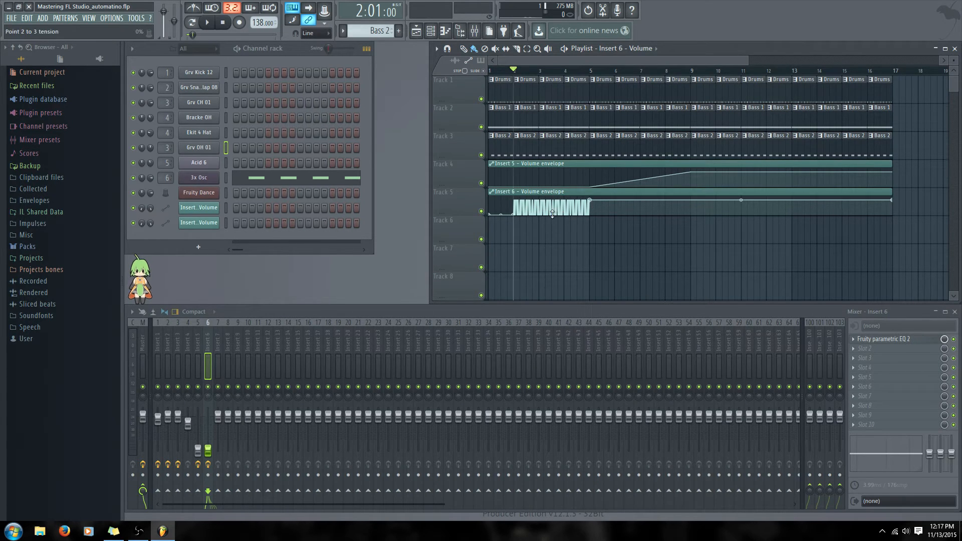
left_click_drag(552, 215, 552, 209)
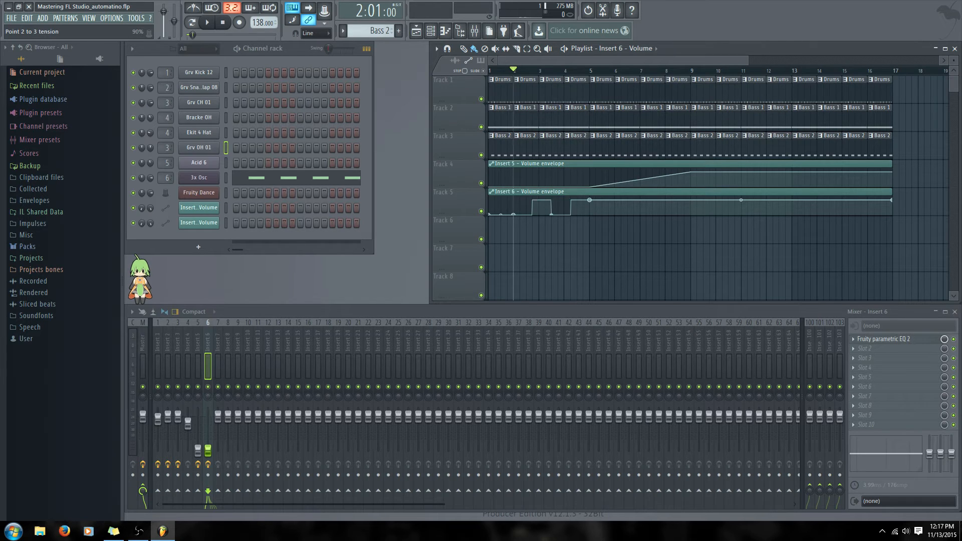
left_click_drag(551, 215, 551, 219)
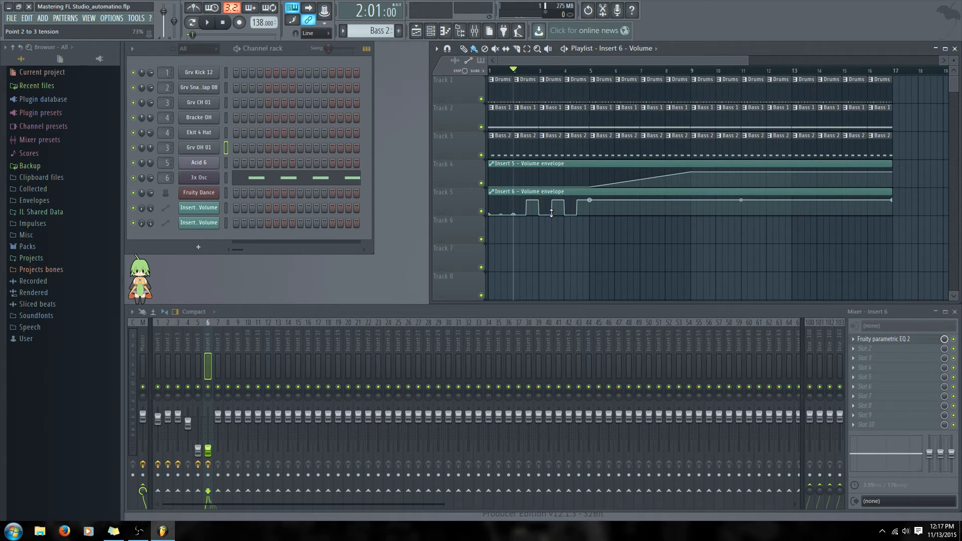
Lower the Insert 6 envelope's bar 5 point to 42%, paste the 80% value back, and delete the stray envelope clip from Track 6.
left_click_drag(591, 200, 590, 206)
right_click(590, 205)
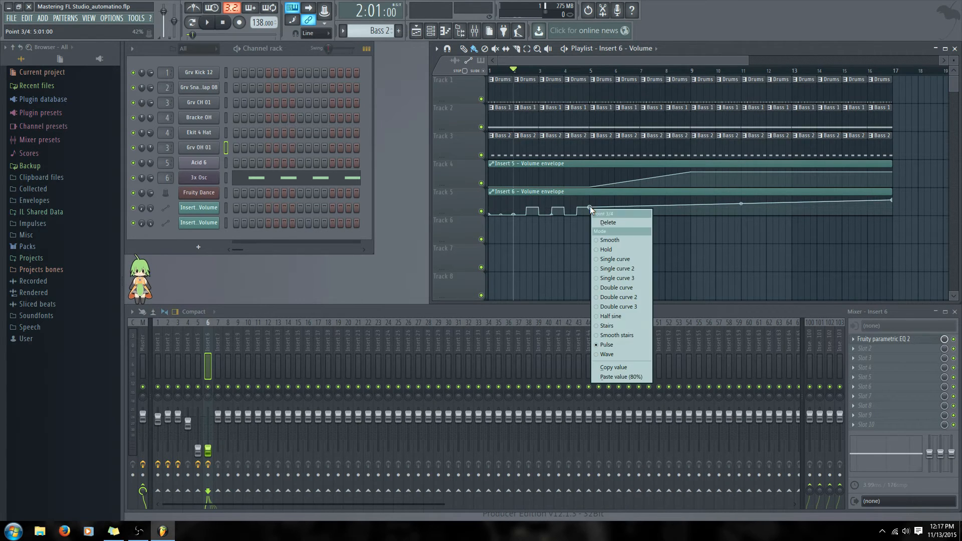
left_click(624, 377)
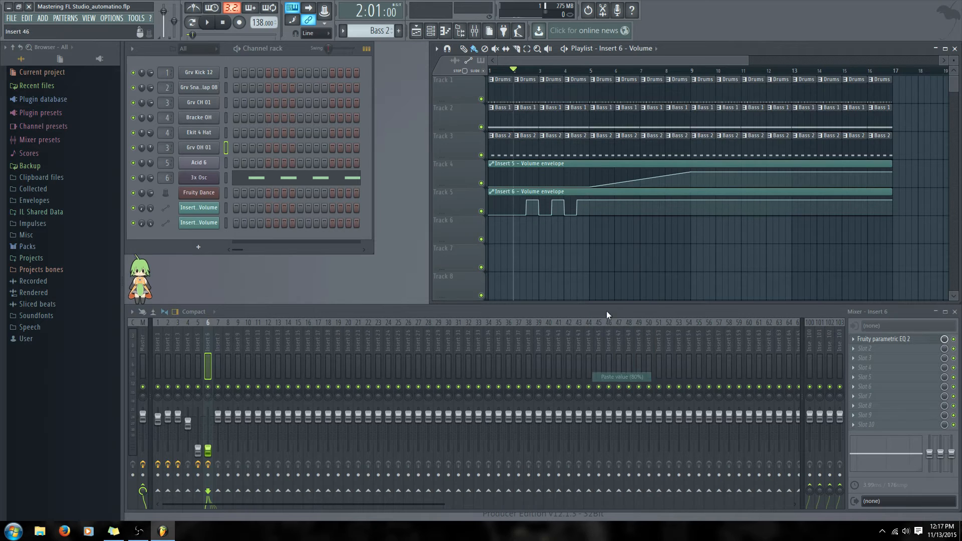
left_click(552, 217)
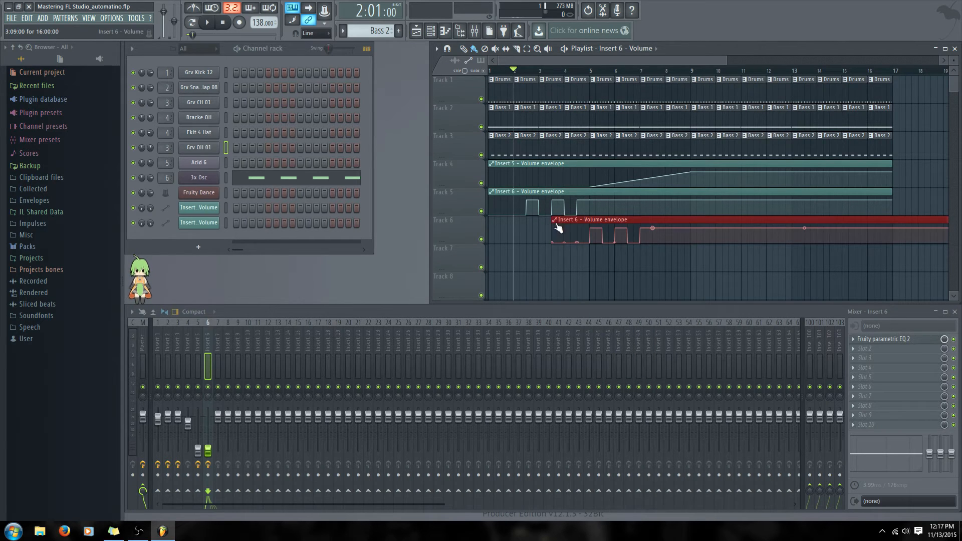
right_click(557, 225)
Speed up the Insert 6 envelope's pulses between bars 2 and 5 to about 64% tension, and listen to the gated bass.
left_click_drag(552, 214, 551, 218)
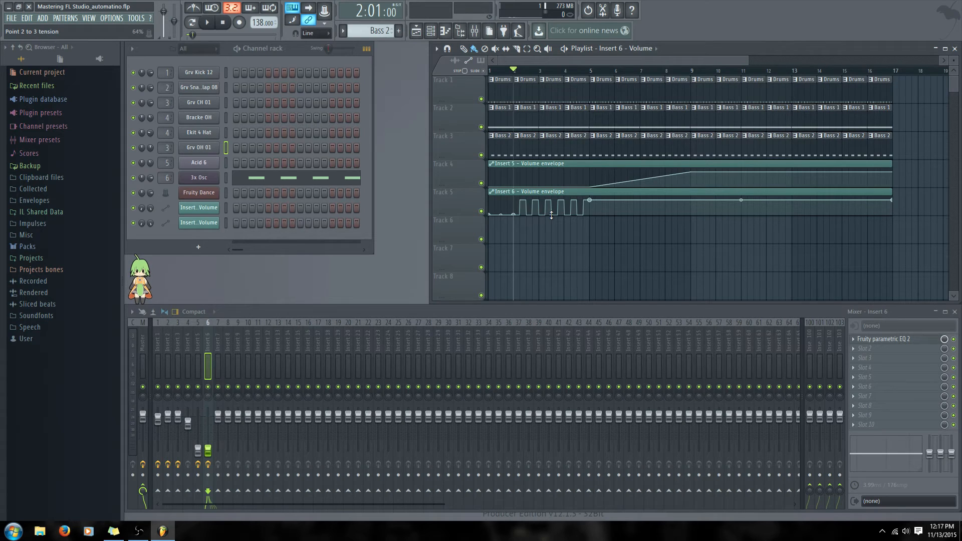
key("space")
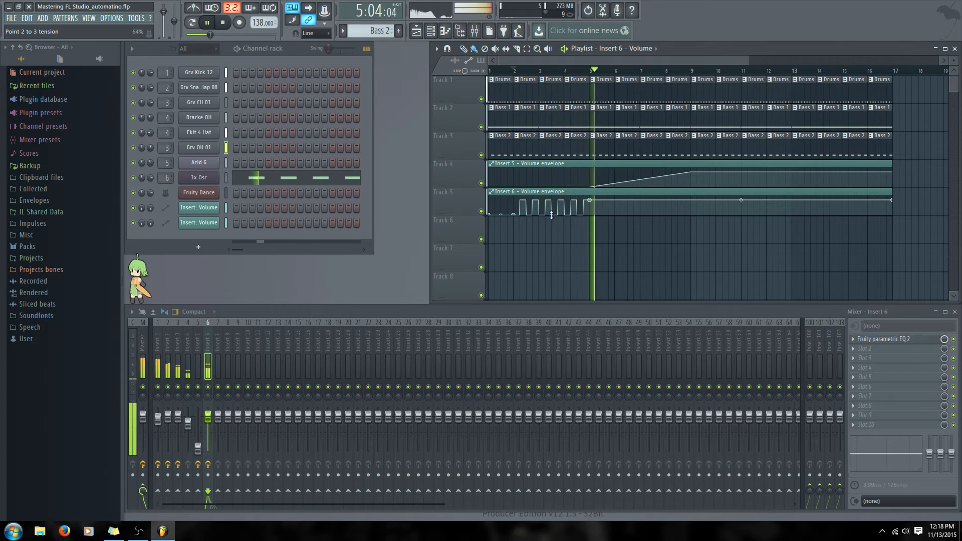
key("space")
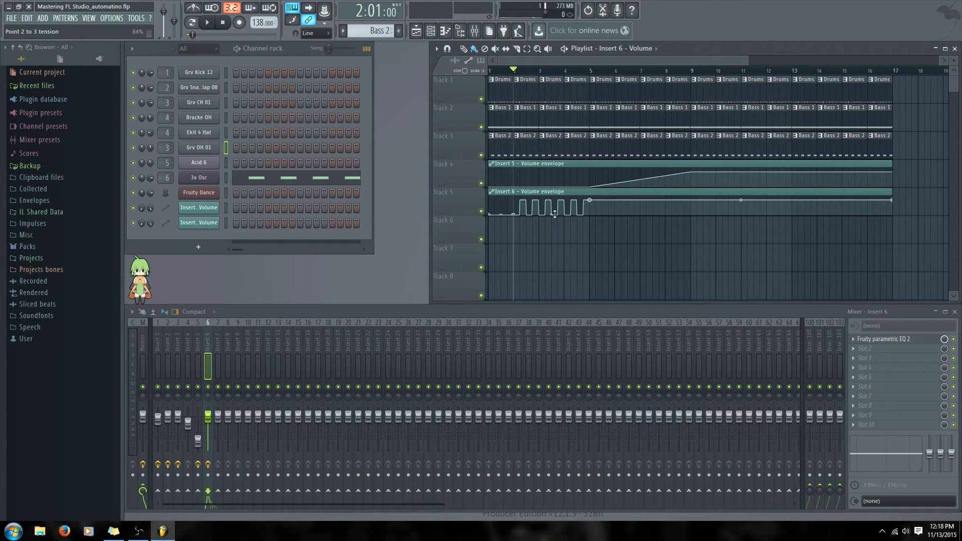
Slow the Insert 6 envelope's pulses to about 77% tension, listen to them, and bring the tension back to about 63%.
left_click_drag(552, 214, 552, 192)
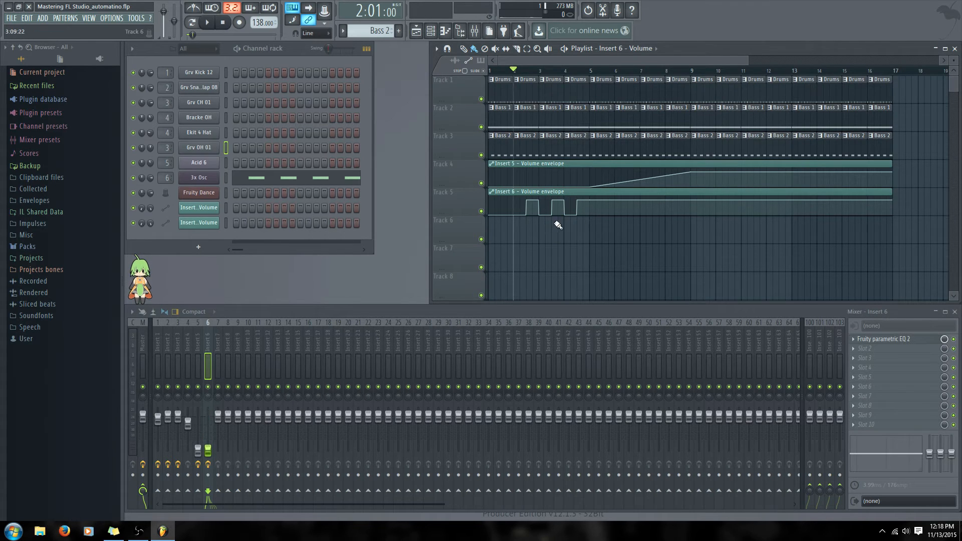
key("space")
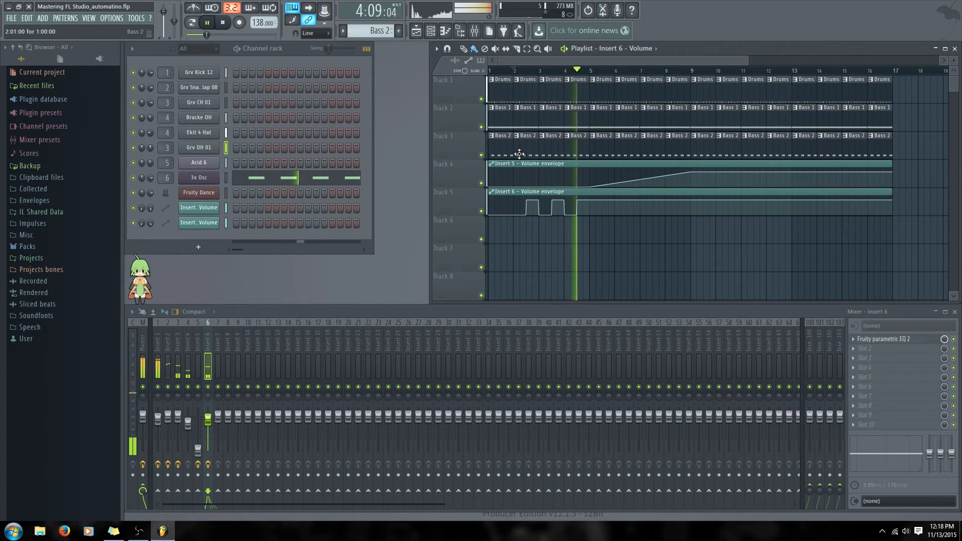
key("space")
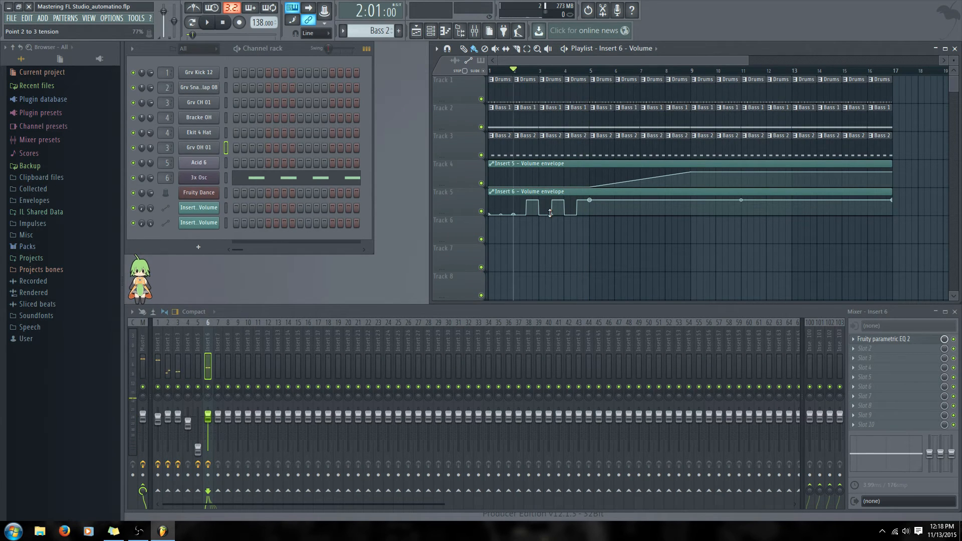
left_click_drag(550, 213, 550, 224)
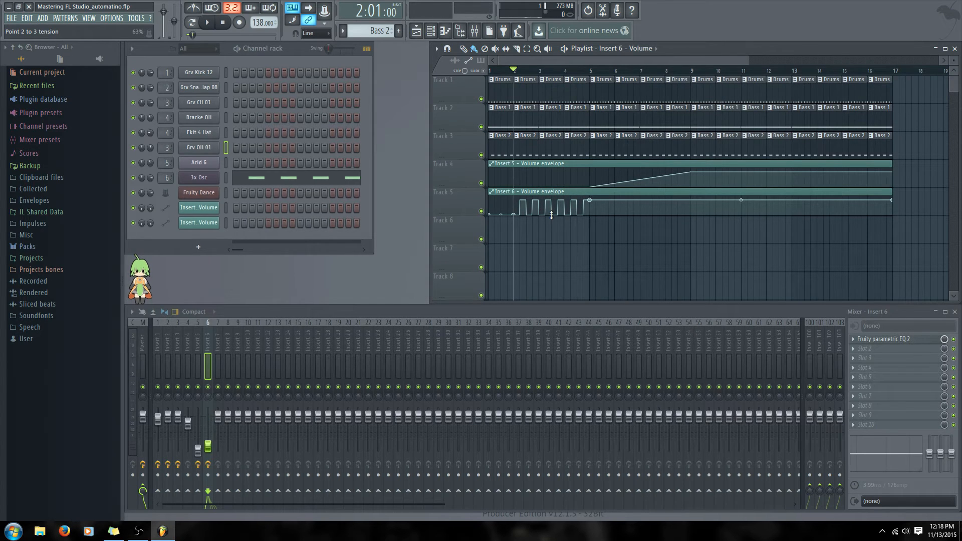
Set the Insert 6 envelope's bar 5 point to Wave mode, and adjust the tension for longer waves between bars 2 and 5.
right_click(590, 200)
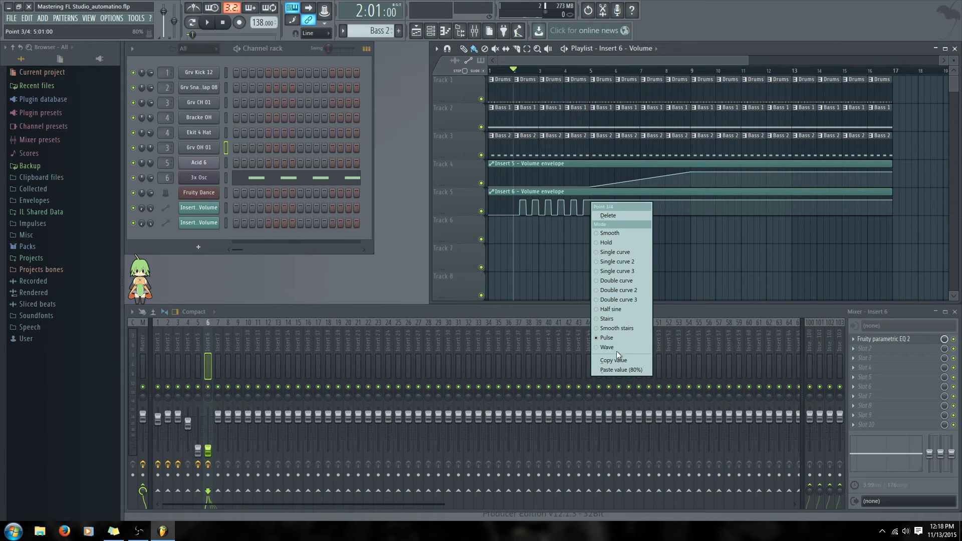
left_click(596, 346)
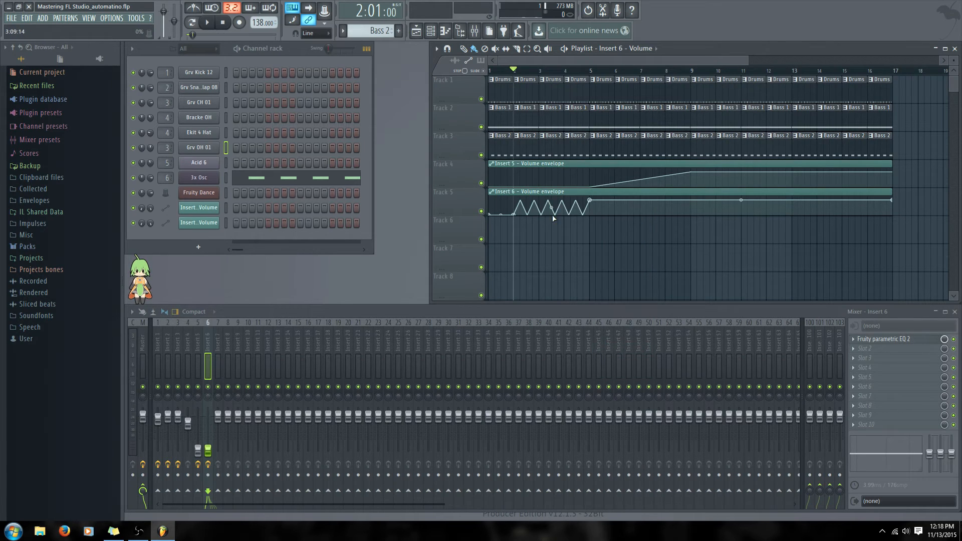
mouse_move(551, 206)
left_mouse_down()
mouse_move(552, 191)
mouse_move(551, 209)
left_mouse_up()
Set the tension of the Insert 6 envelope between bars 2 and 5 to 100%, and return its bar 5 point to Pulse mode.
right_click(590, 200)
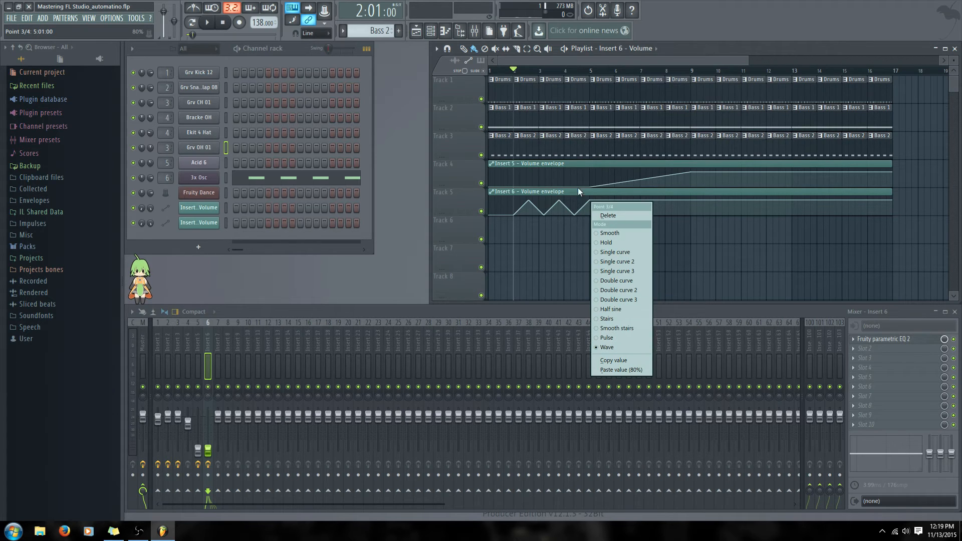
left_click(560, 201)
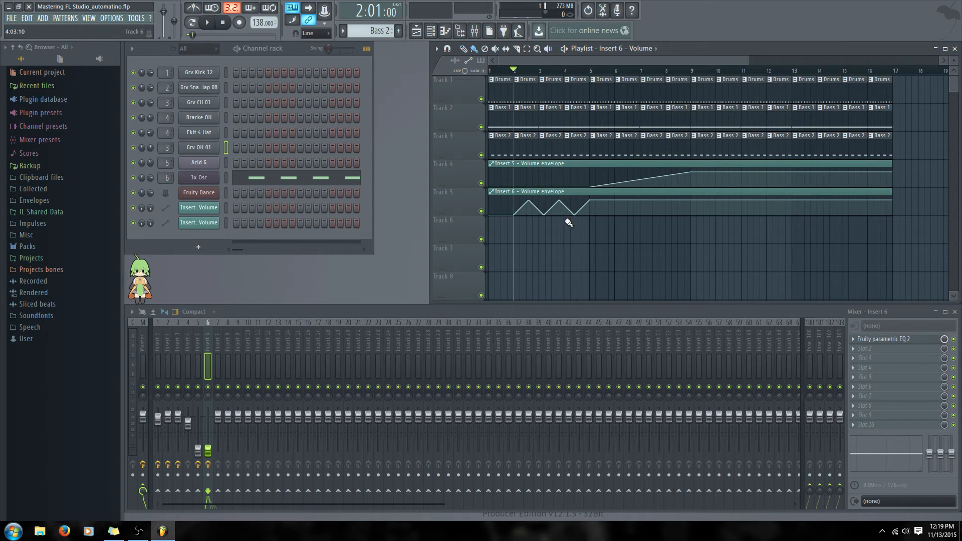
mouse_move(551, 208)
left_mouse_down()
mouse_move(552, 193)
mouse_move(551, 218)
mouse_move(551, 194)
left_mouse_up()
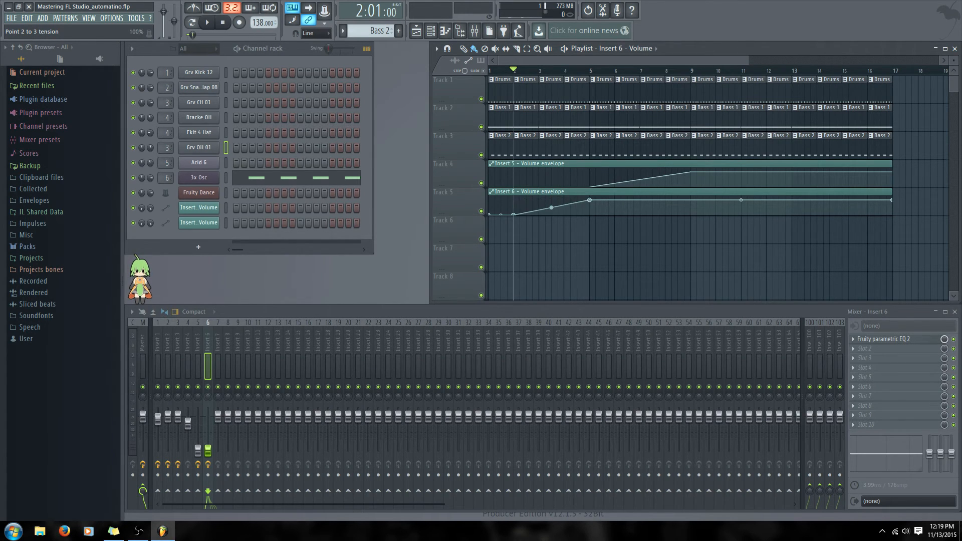
right_click(589, 200)
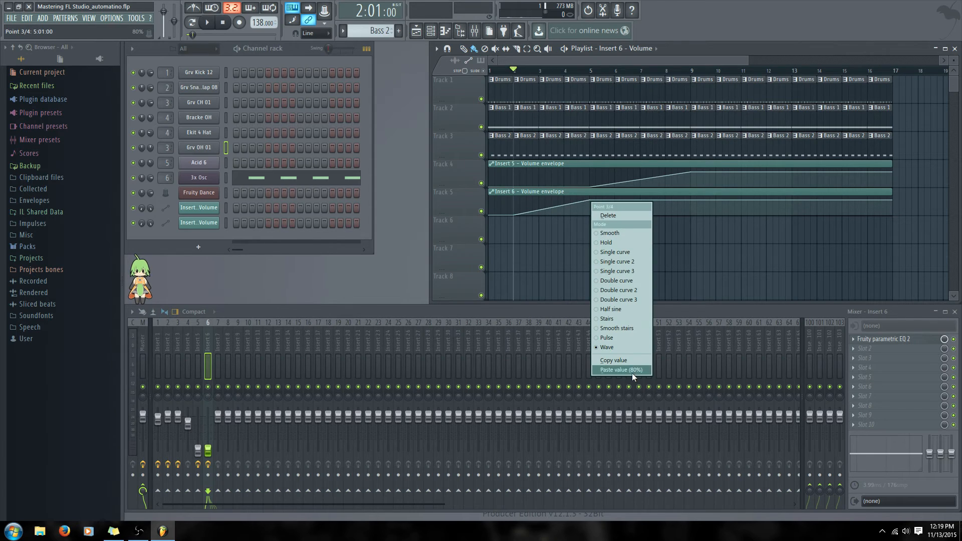
left_click(617, 337)
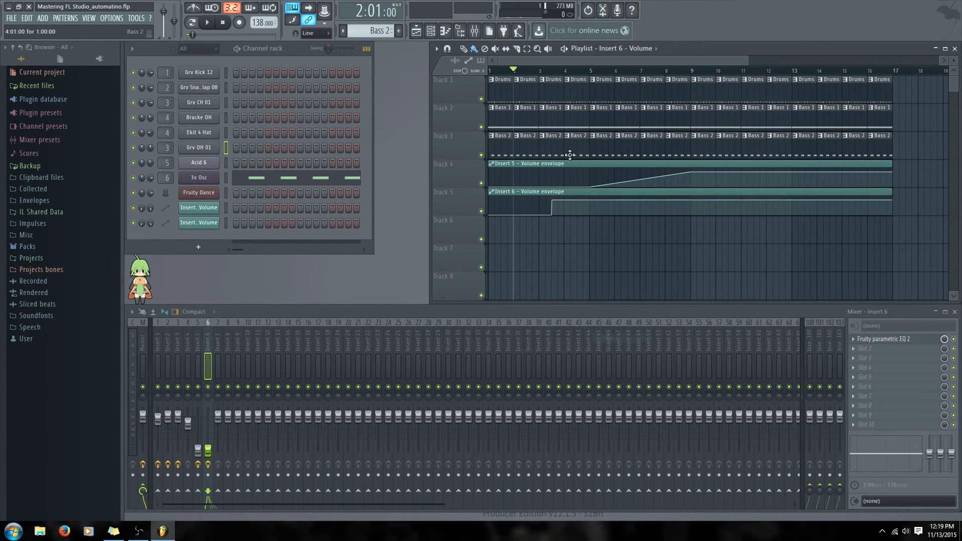
Set the Insert 5 envelope's bar 9 point to Double curve, and adjust the tension for an S-shaped fade between bars 5 and 9.
left_click_drag(639, 180, 640, 184)
right_click(691, 171)
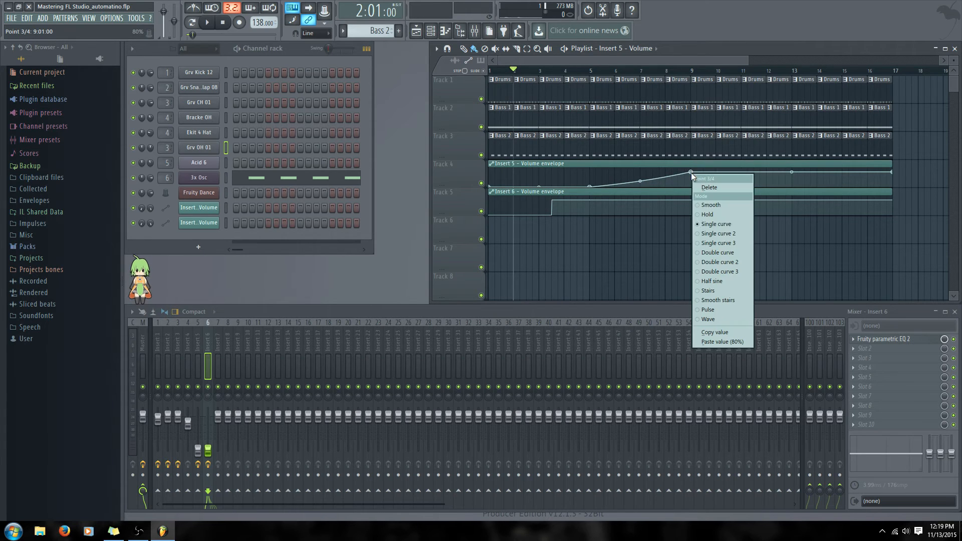
left_click(740, 253)
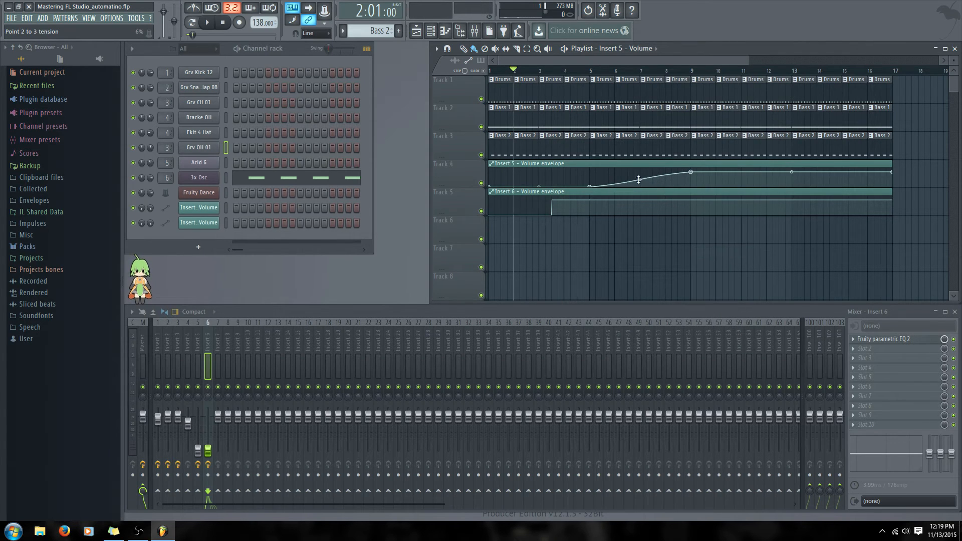
left_click_drag(640, 179, 640, 179)
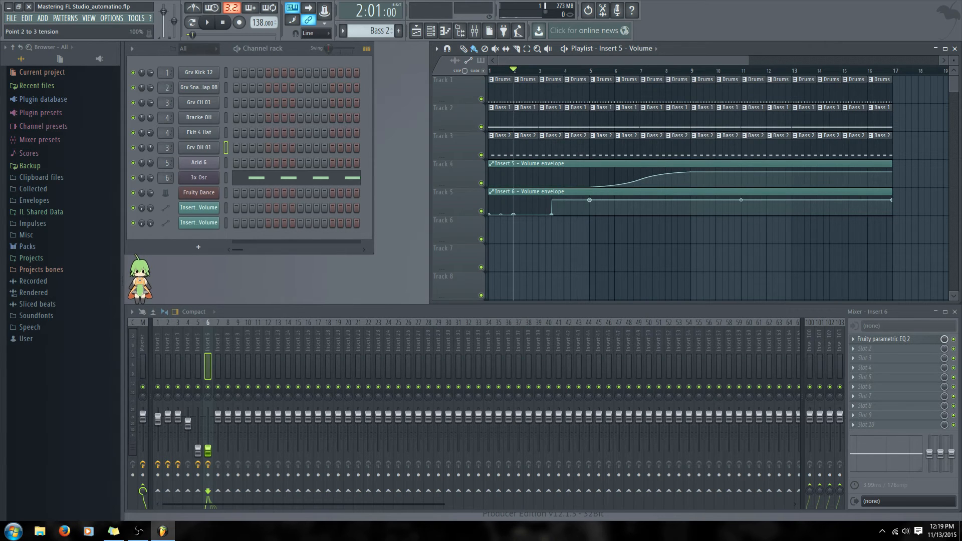
Set the Insert 6 envelope's tension between bars 2 and 5 to about 65%, and reset the Insert 5 envelope's tension between bars 5 and 9.
left_click_drag(551, 214, 551, 203)
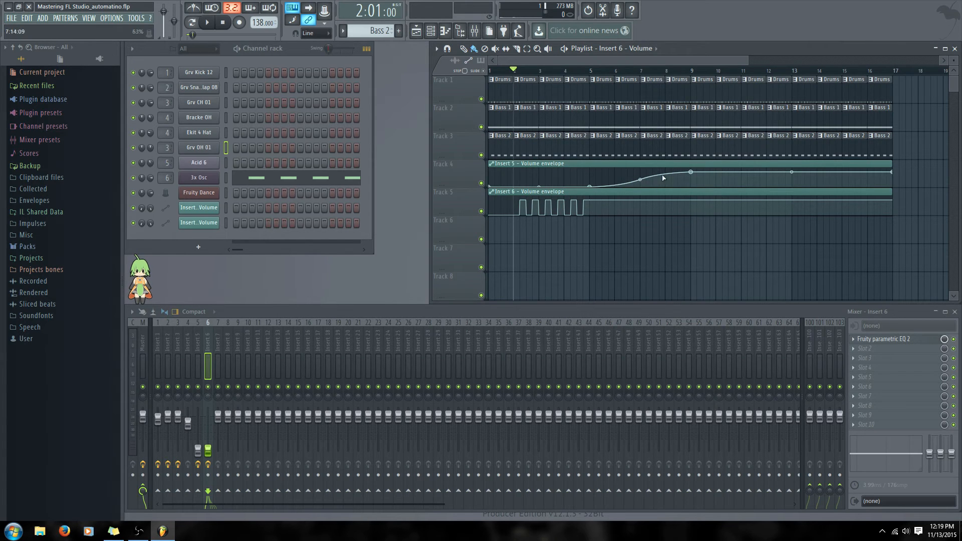
right_click(641, 179)
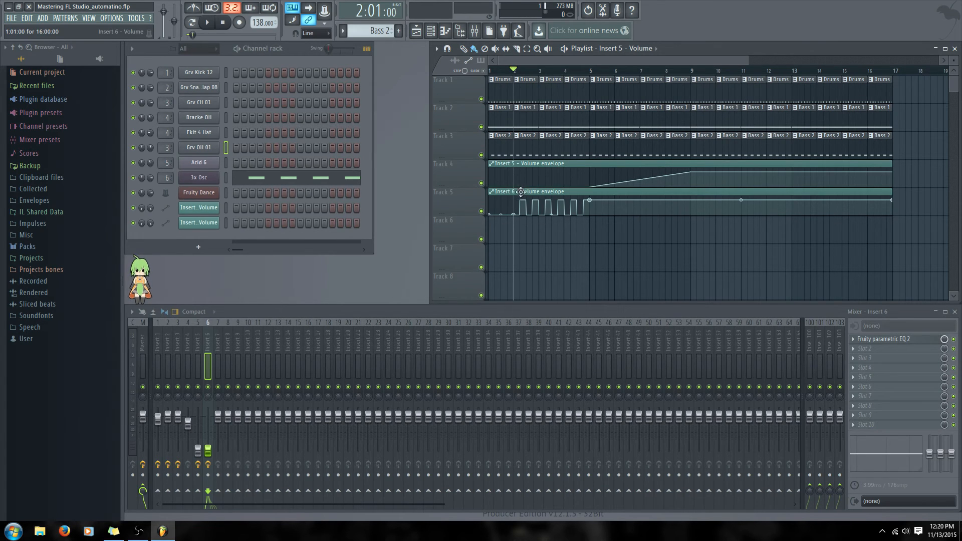
Try shortening the Insert 6 envelope by moving its end point to about bar 15 at 45%, and undo the change.
left_click_drag(893, 200, 870, 203)
key("ctrl+z")
key("ctrl+b")
right_click(905, 198)
left_click_drag(893, 201, 834, 224)
left_click_drag(761, 206, 777, 232)
key("ctrl+z")
left_click_drag(893, 201, 848, 207)
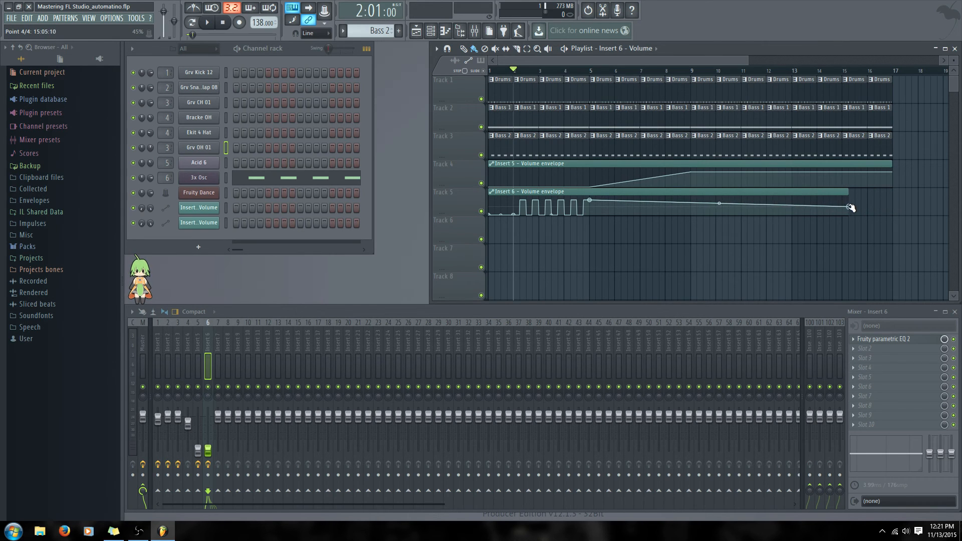
key("ctrl+z")
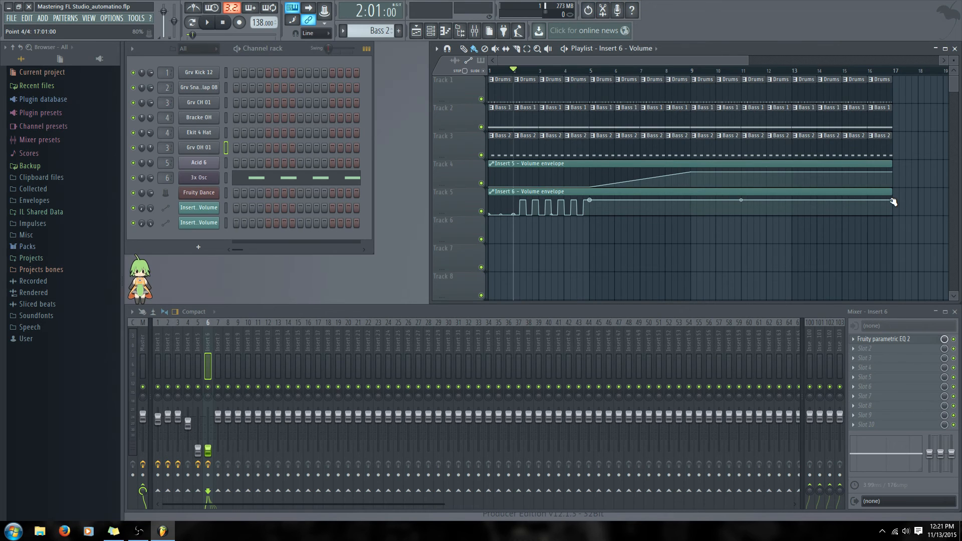
Try lowering the Insert 6 envelope's end point and moving it to 14:09 at 80%, undoing each attempt.
mouse_move(894, 201)
left_mouse_down()
mouse_move(814, 211)
mouse_move(863, 200)
mouse_move(851, 179)
mouse_move(876, 205)
left_mouse_up()
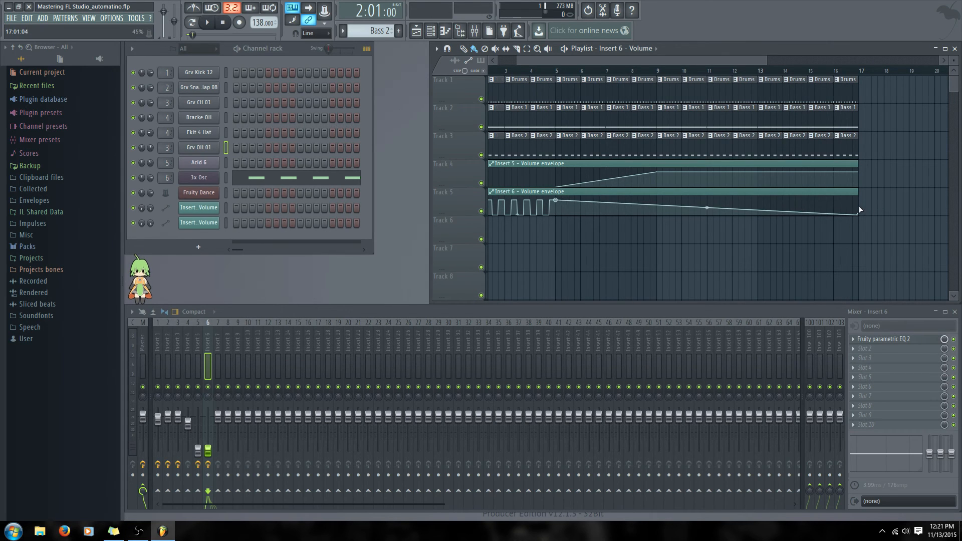
key("ctrl+z")
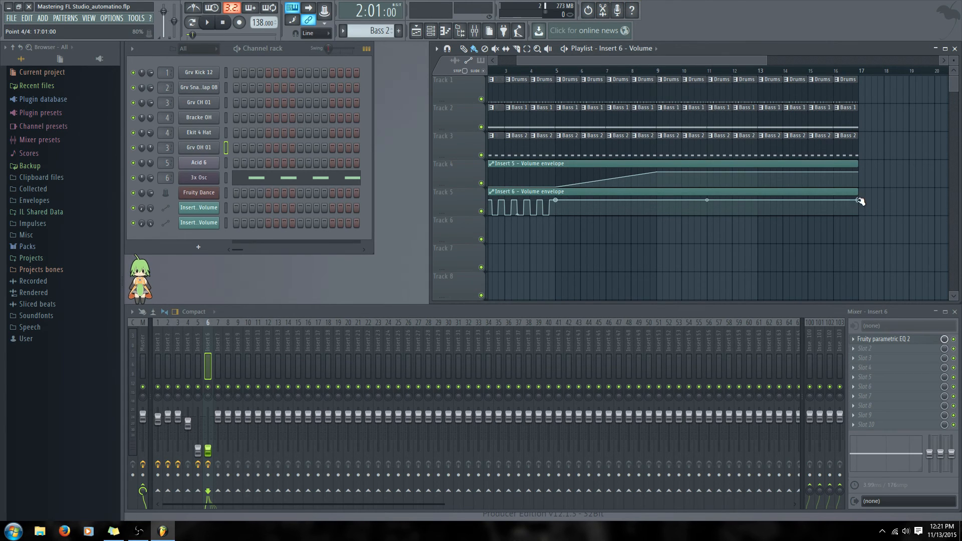
left_click_drag(859, 200, 800, 194)
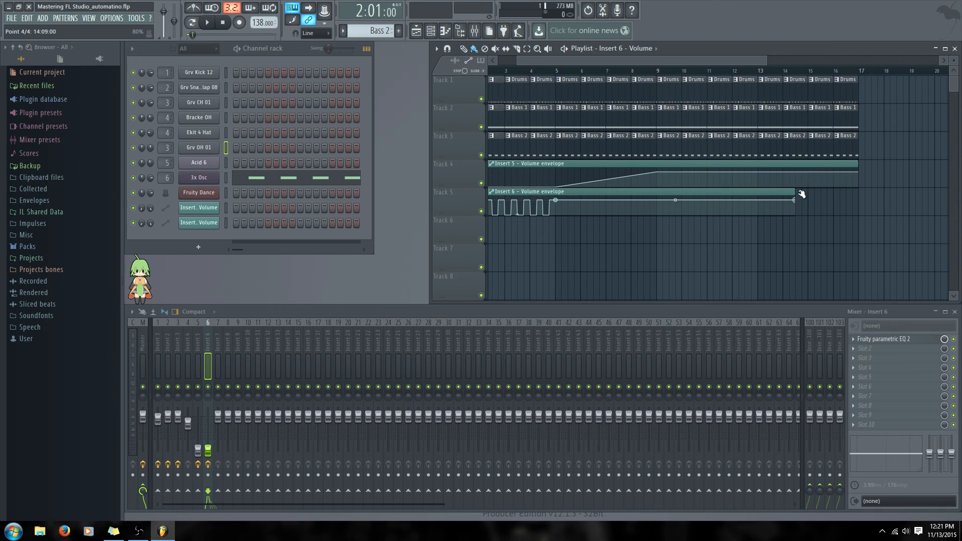
key("ctrl+z")
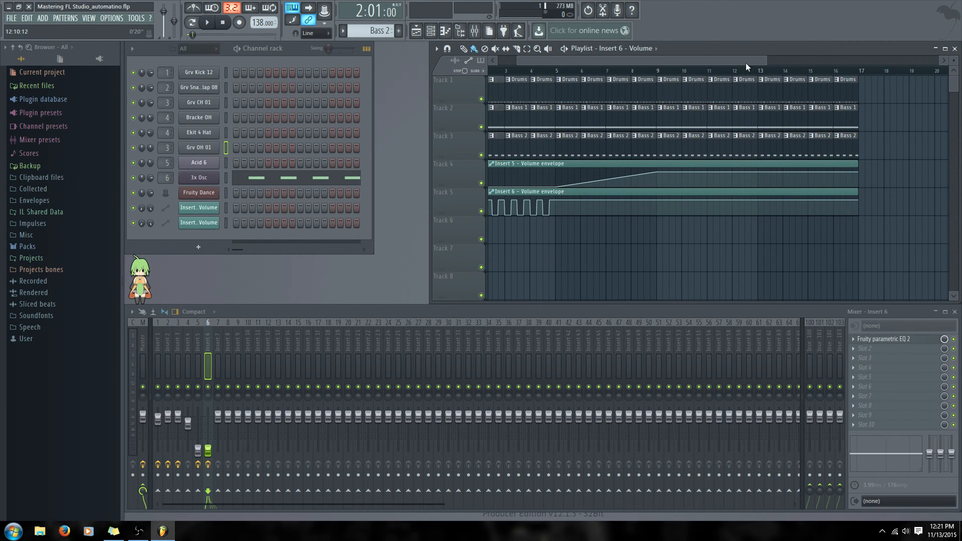
Try placing another copy of the Insert 6 envelope on Track 6 at bar 5, and delete the copy.
left_click_drag(746, 62, 611, 59)
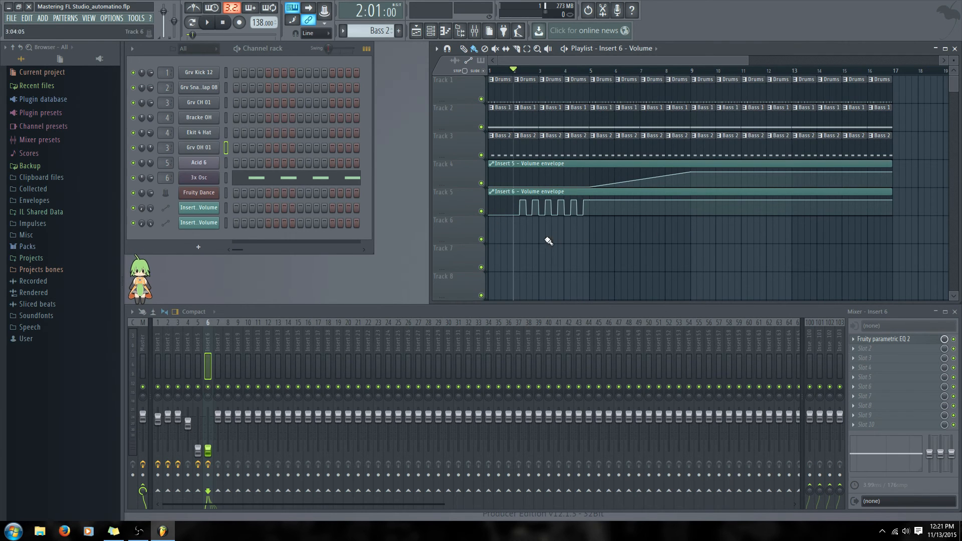
left_click(594, 233)
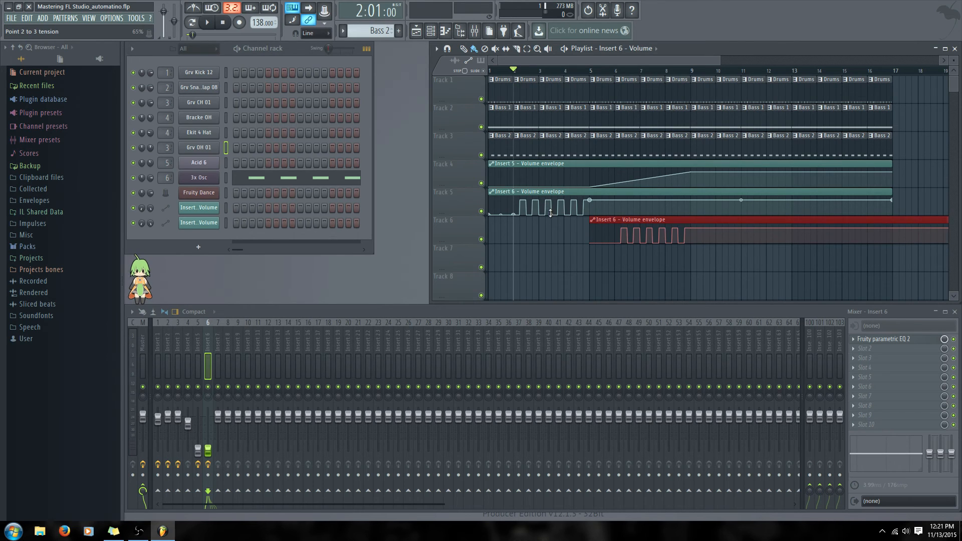
left_click_drag(550, 214, 550, 214)
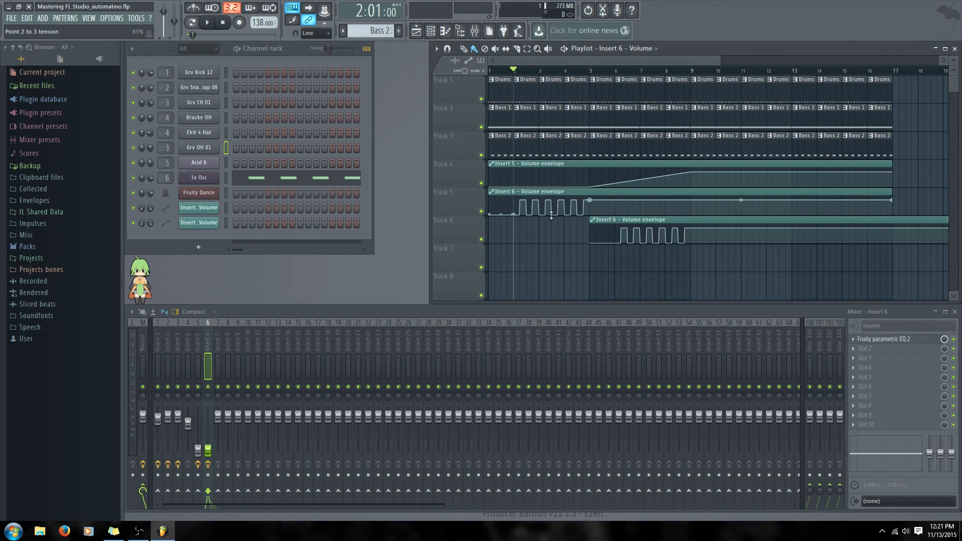
right_click(644, 220)
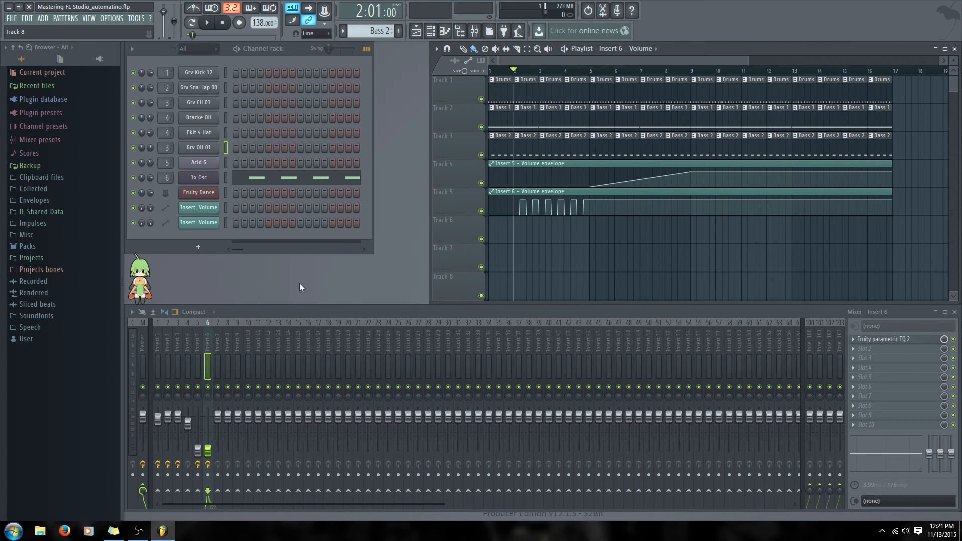
Create a second automation clip for the Insert 6 volume, and place it on Track 5 starting at bar 17.
right_click(208, 451)
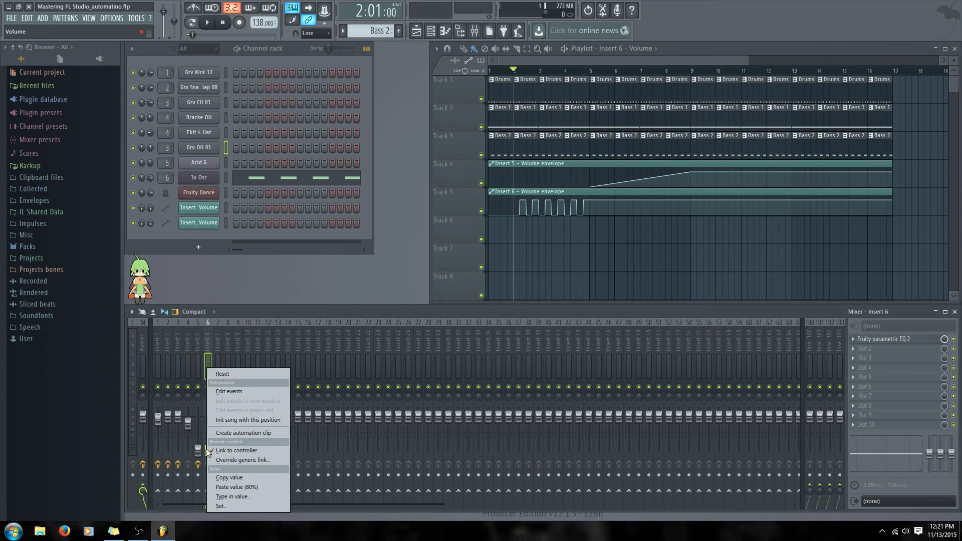
left_click(244, 433)
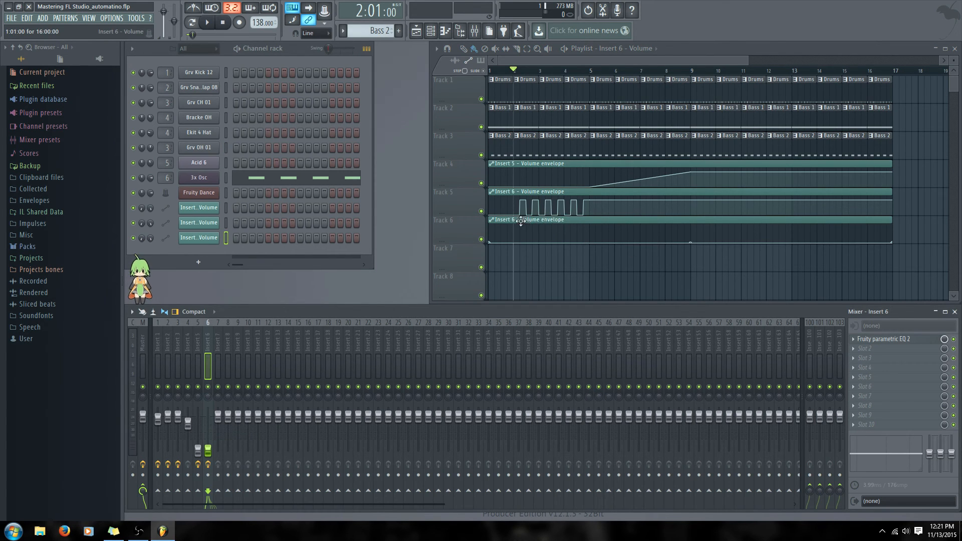
left_click_drag(520, 222, 912, 225)
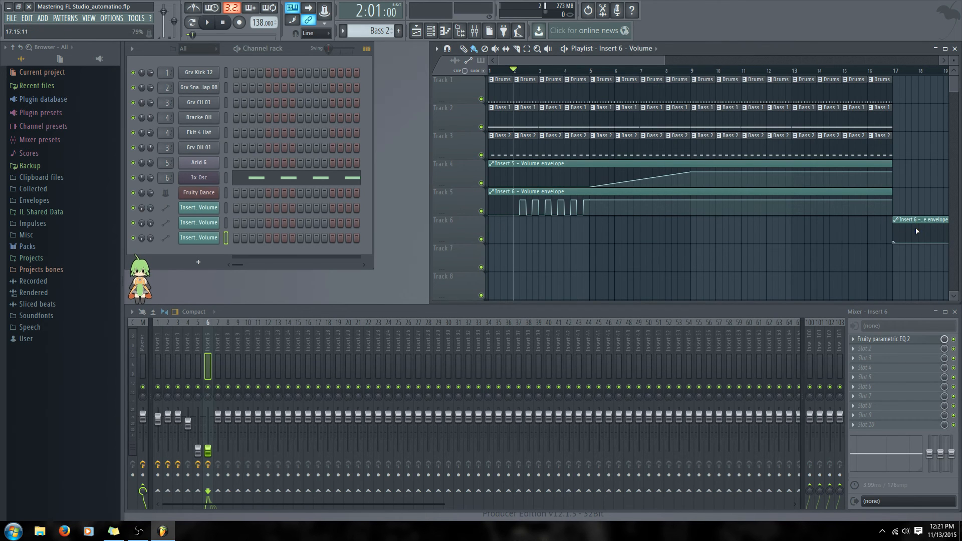
left_click_drag(664, 60, 822, 60)
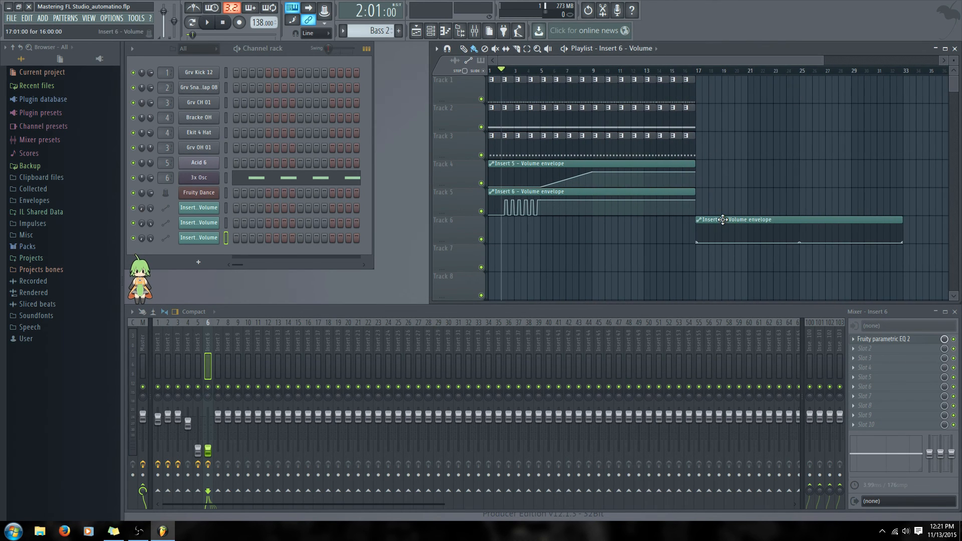
left_click_drag(721, 206, 721, 187)
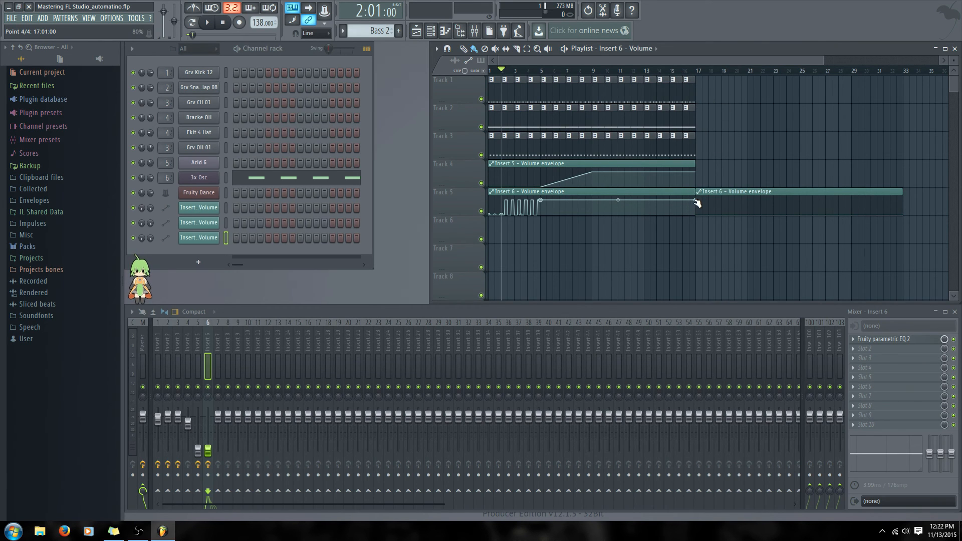
Shorten the first Insert 6 envelope to end at bar 9, and move the second Insert 6 envelope to start there.
left_click_drag(694, 203, 589, 221)
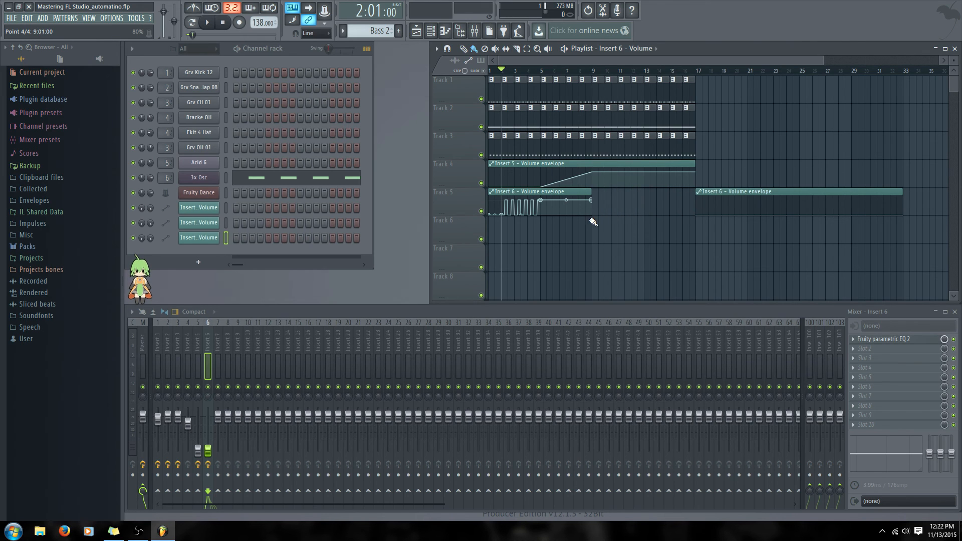
left_click_drag(731, 194, 627, 196)
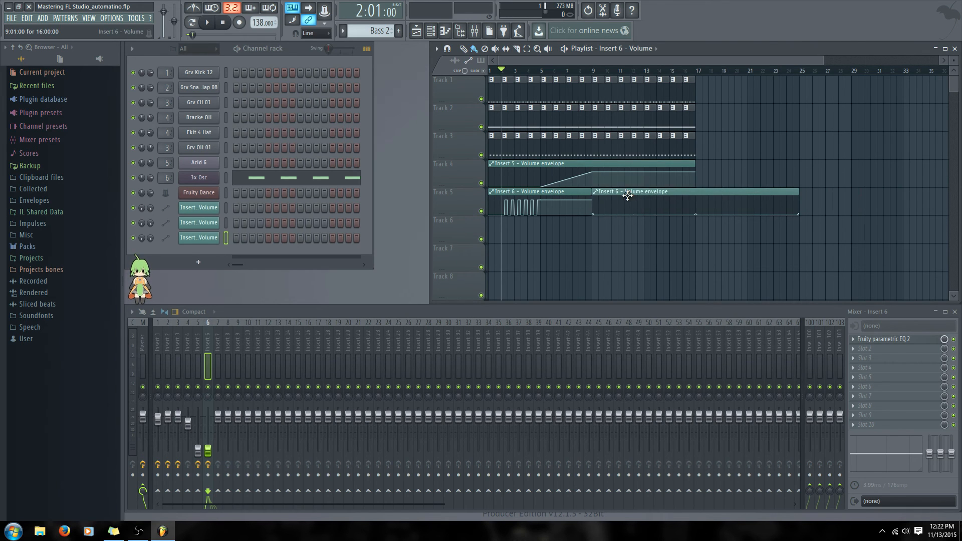
Paste the 80% value into both points of the second Insert 6 envelope, and shorten the clip to end at bar 17.
right_click(596, 215)
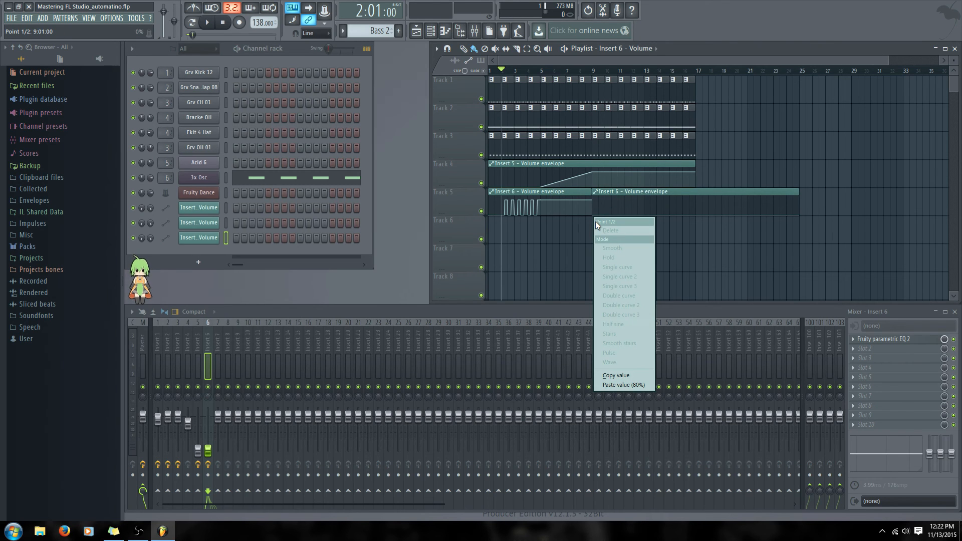
left_click(624, 385)
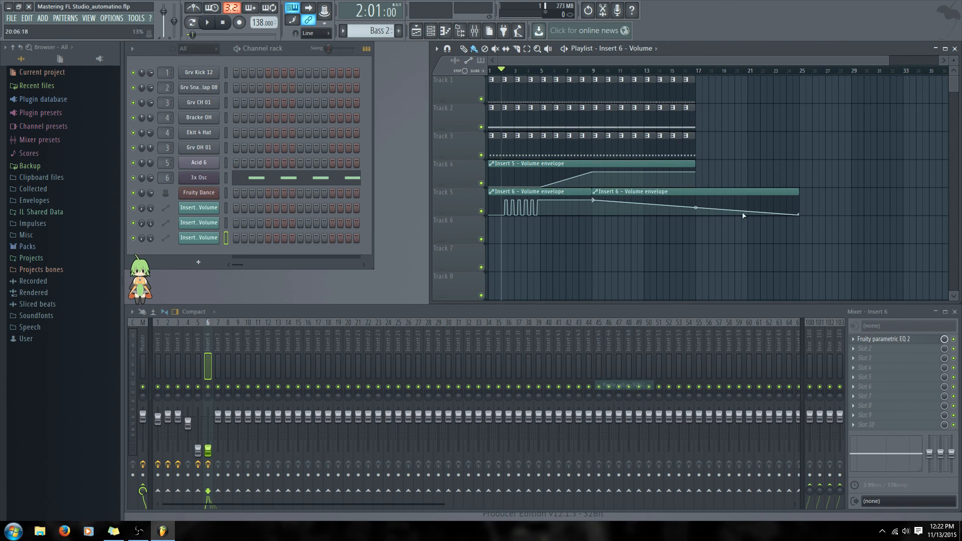
right_click(800, 218)
left_click(829, 386)
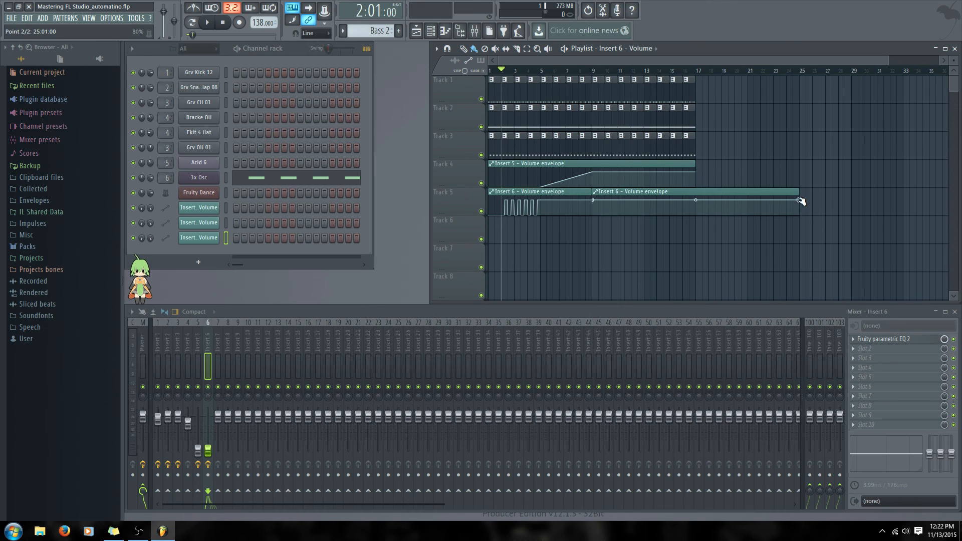
left_click_drag(801, 201, 695, 201)
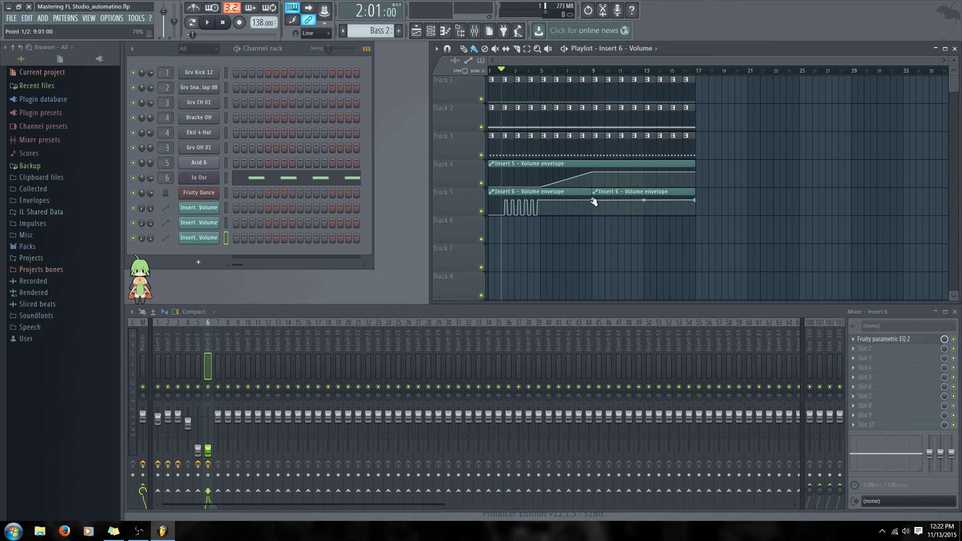
Lower the second Insert 6 envelope's bar 9 point to the minimum, and shape the rise to bar 17 into repeating triangular waves.
left_click_drag(593, 201, 604, 233)
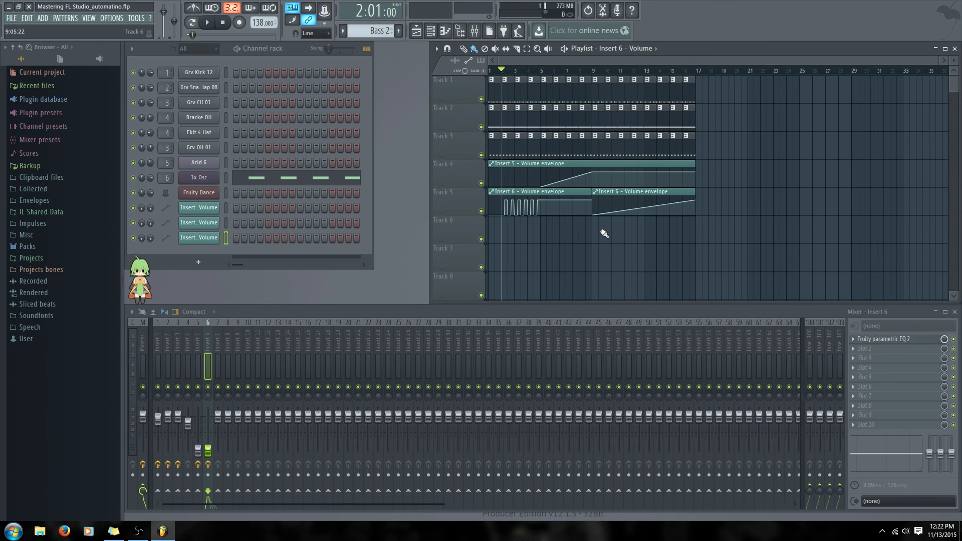
right_click(696, 202)
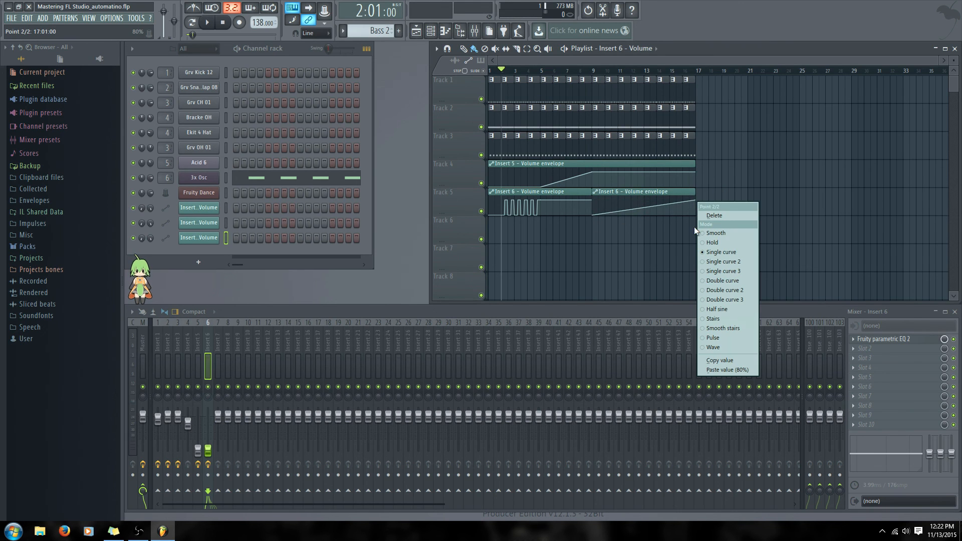
left_click(717, 337)
left_click_drag(645, 209, 644, 198)
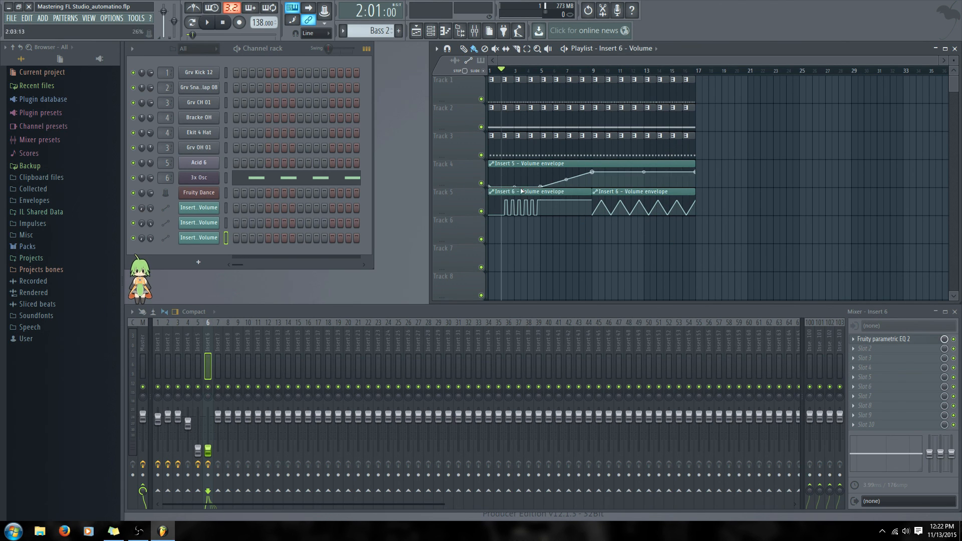
Play the song to listen to both Insert 6 envelopes, stop playback, and return the playhead to bar 1.
key("space")
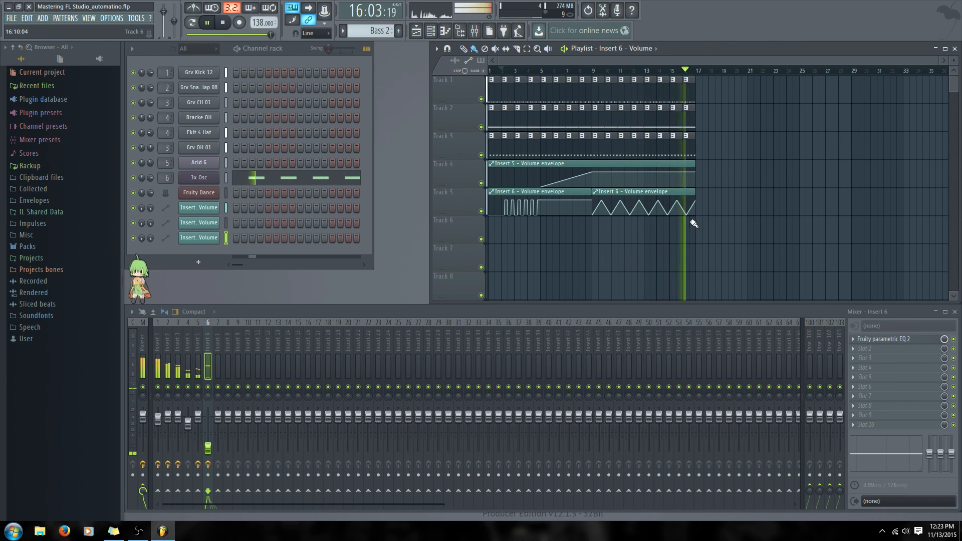
key("space")
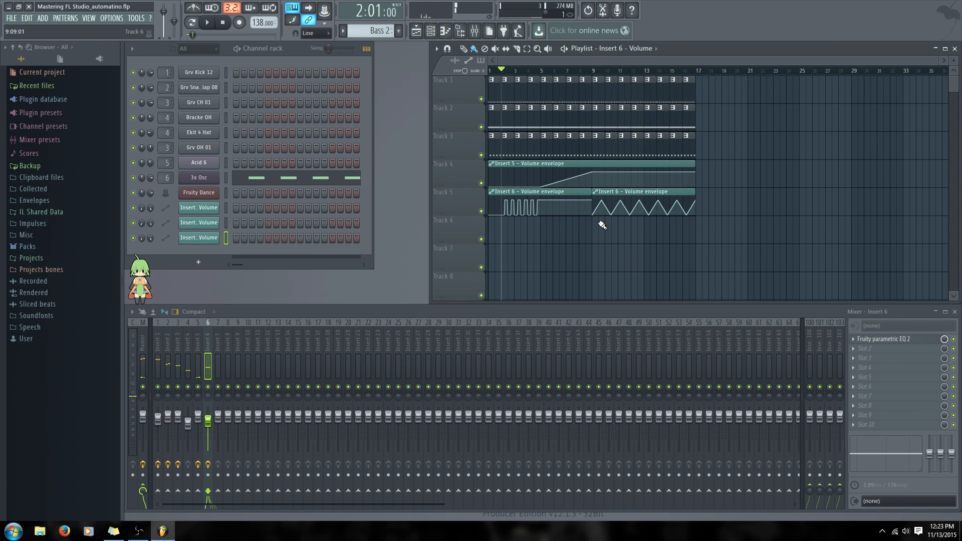
left_click_drag(502, 69, 476, 70)
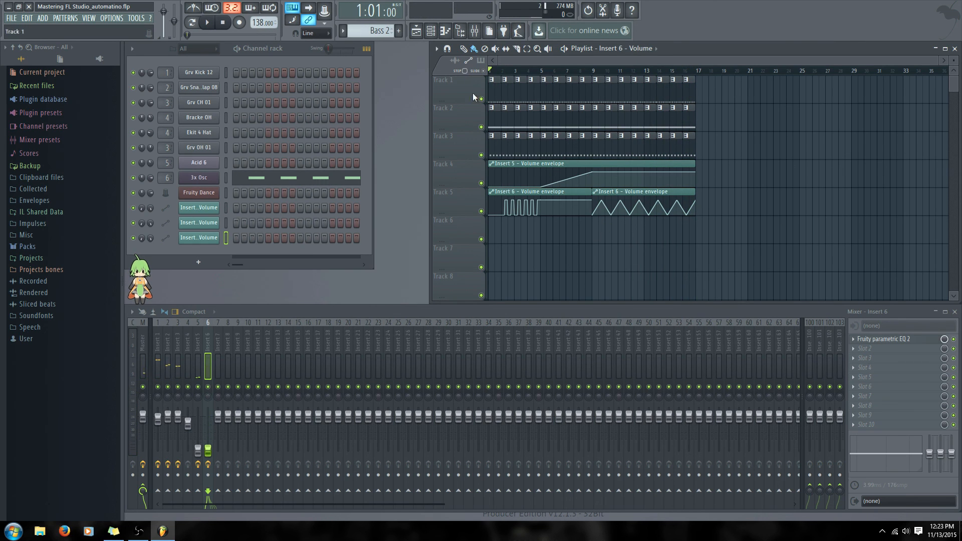
Open the Acid 6 channel's Sytrus plugin to view its controls, and close it.
left_click(199, 162)
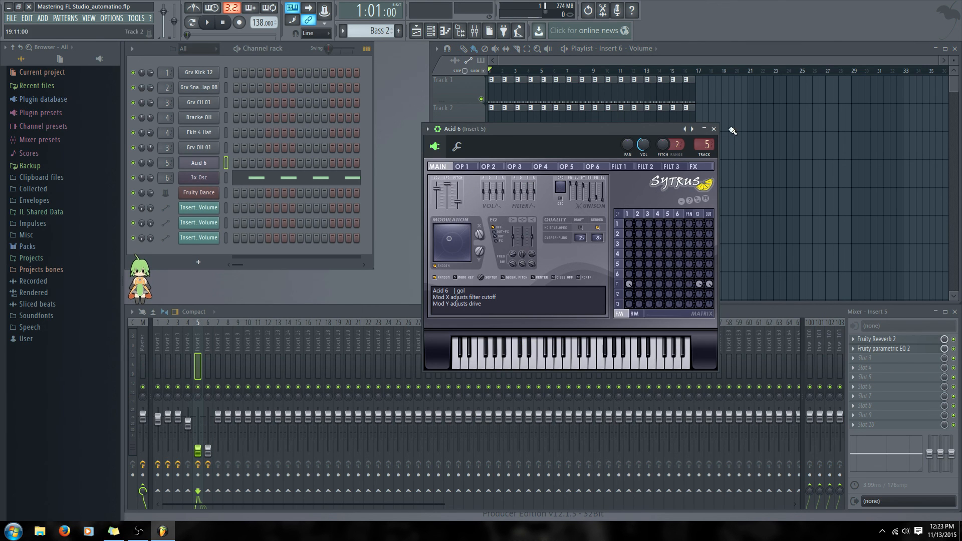
left_click(713, 129)
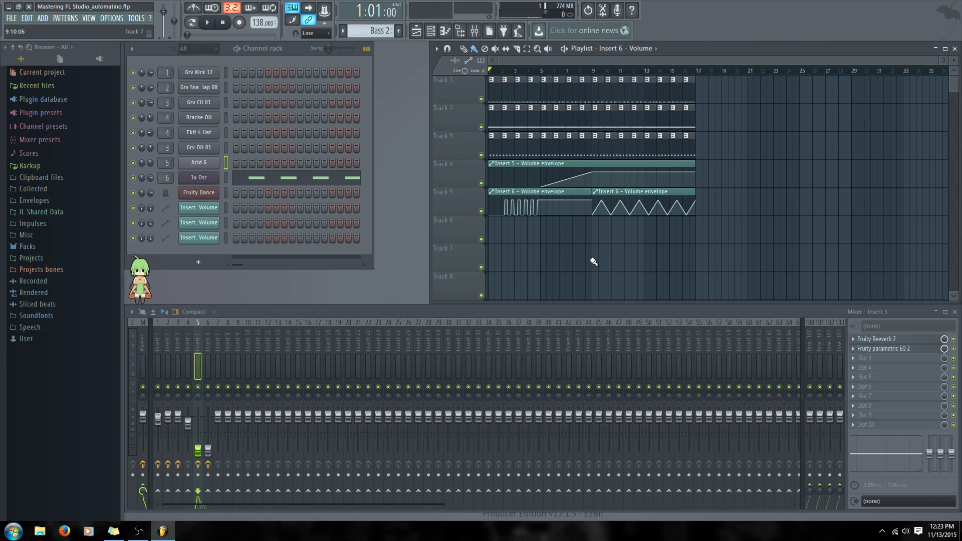